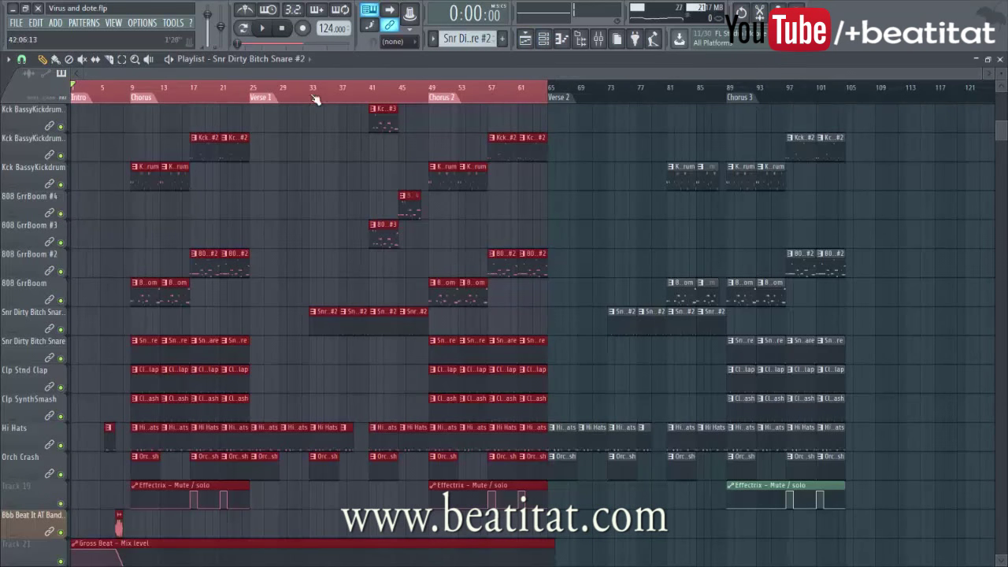
Clear the long playlist selection, place the playhead at the first Chorus and select bars 9 to 17.
click(133, 86)
drag(132, 85, 2, 72)
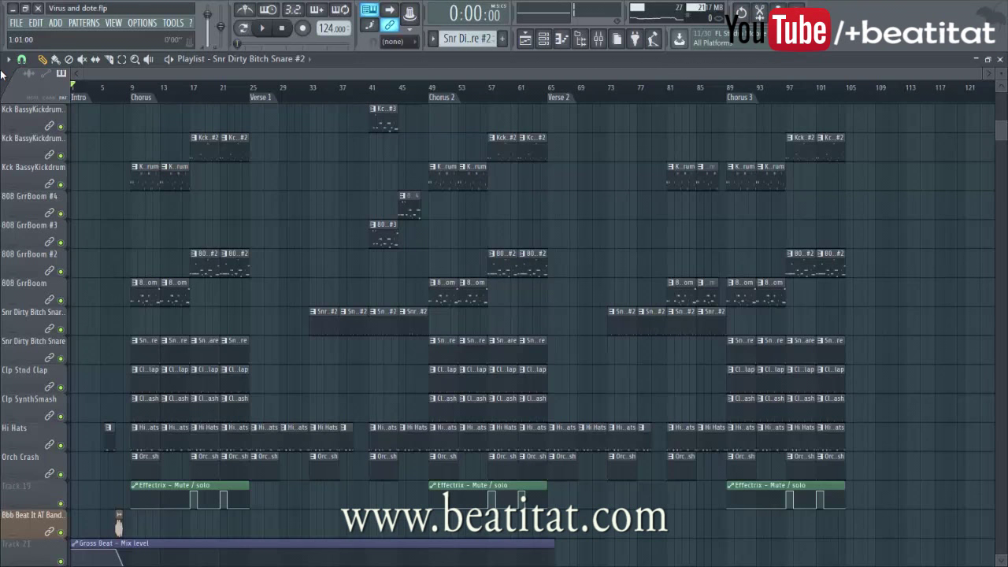
click(137, 85)
click(135, 85)
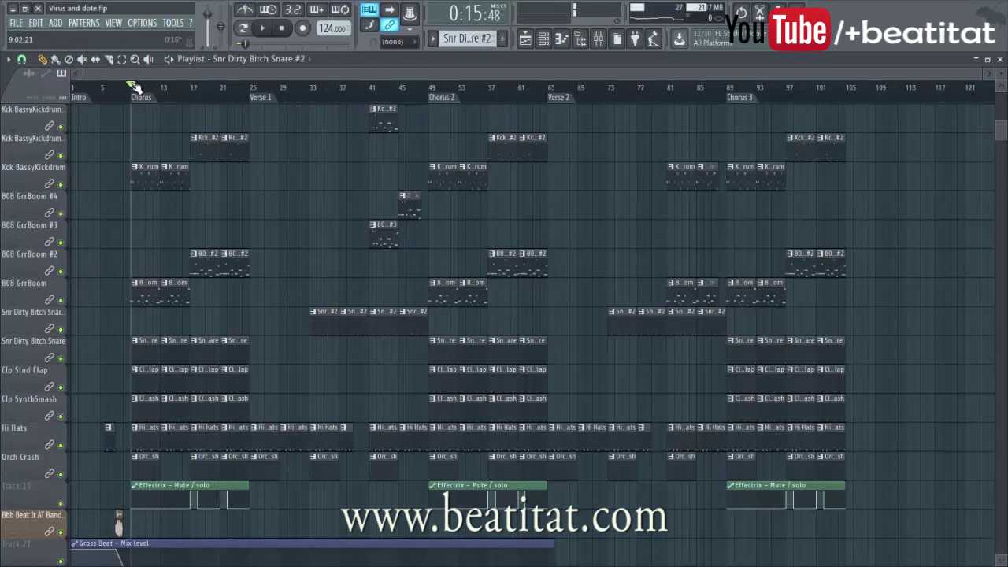
drag(135, 85, 189, 86)
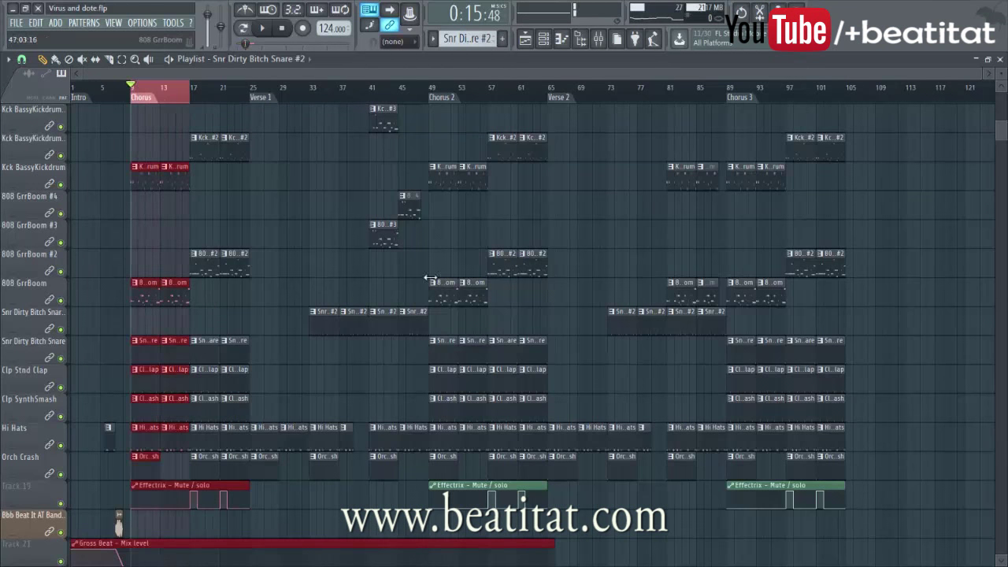
Open the notes of the first Kck BassyKickdrum pattern in the Chorus, and view that channel's sample waveform.
click(553, 36)
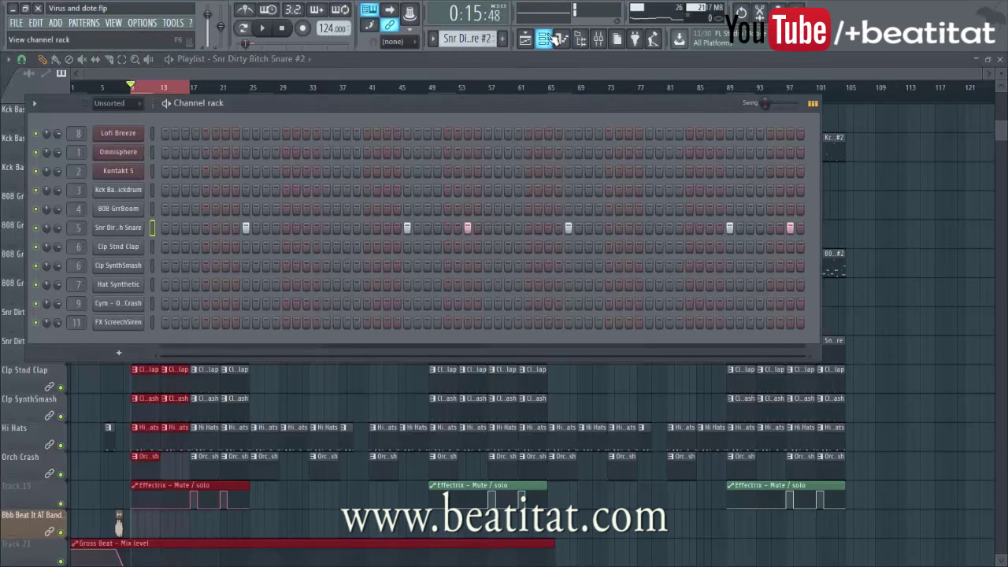
click(379, 70)
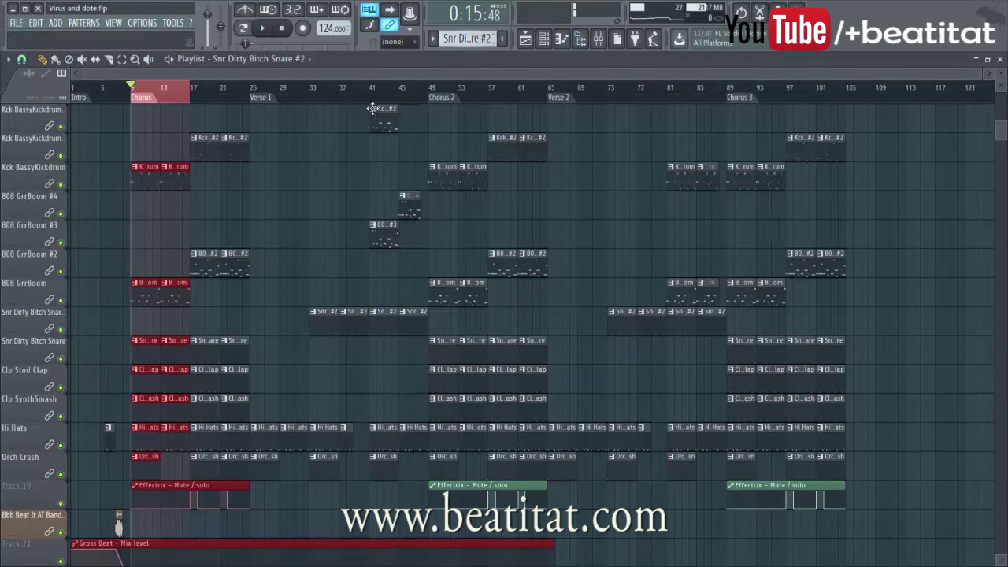
double_click(142, 181)
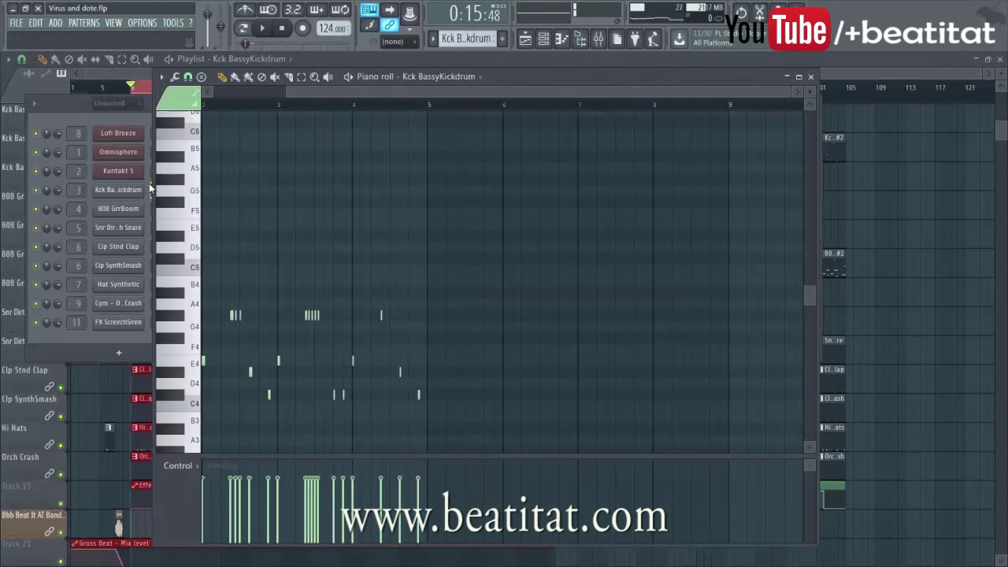
click(132, 301)
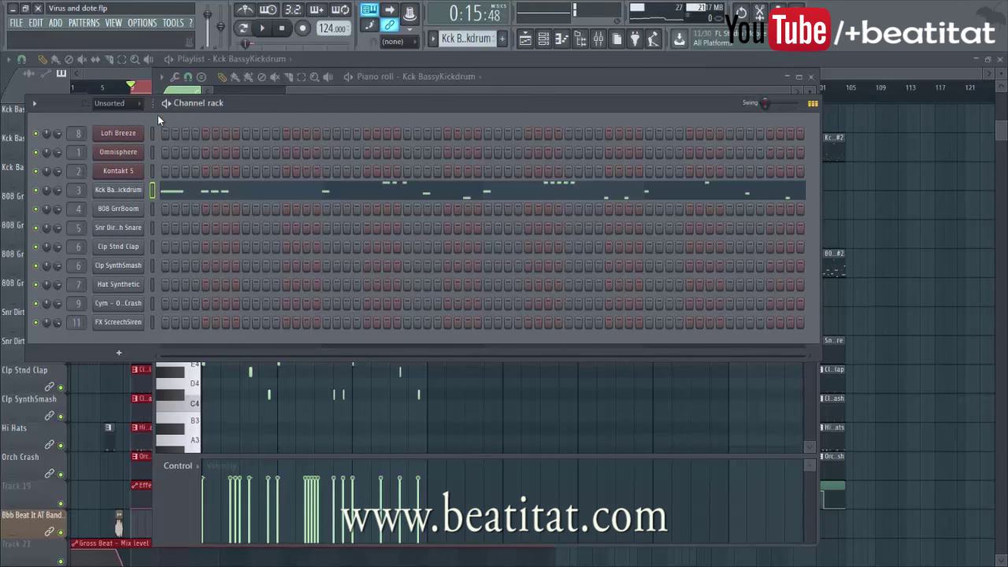
click(114, 190)
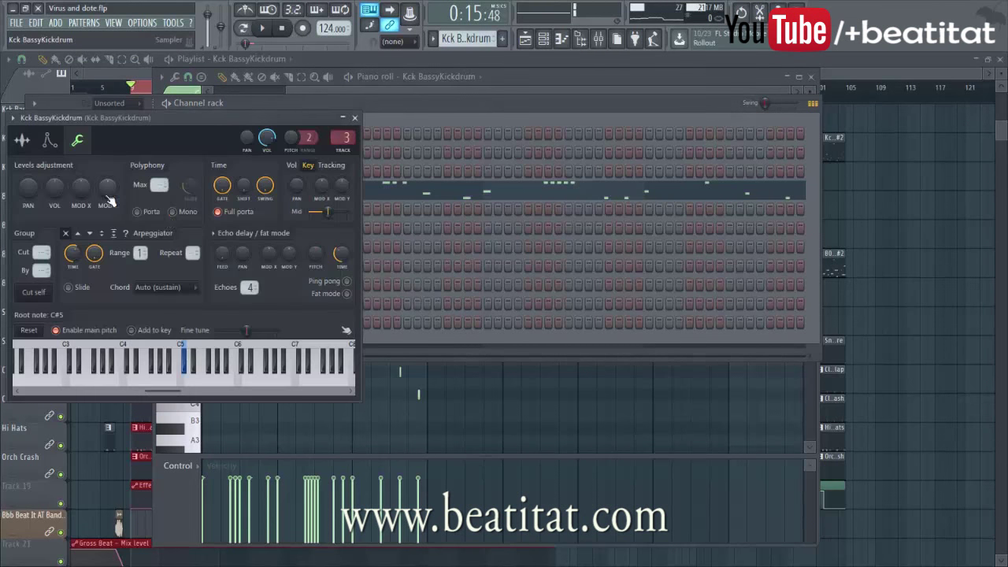
click(36, 147)
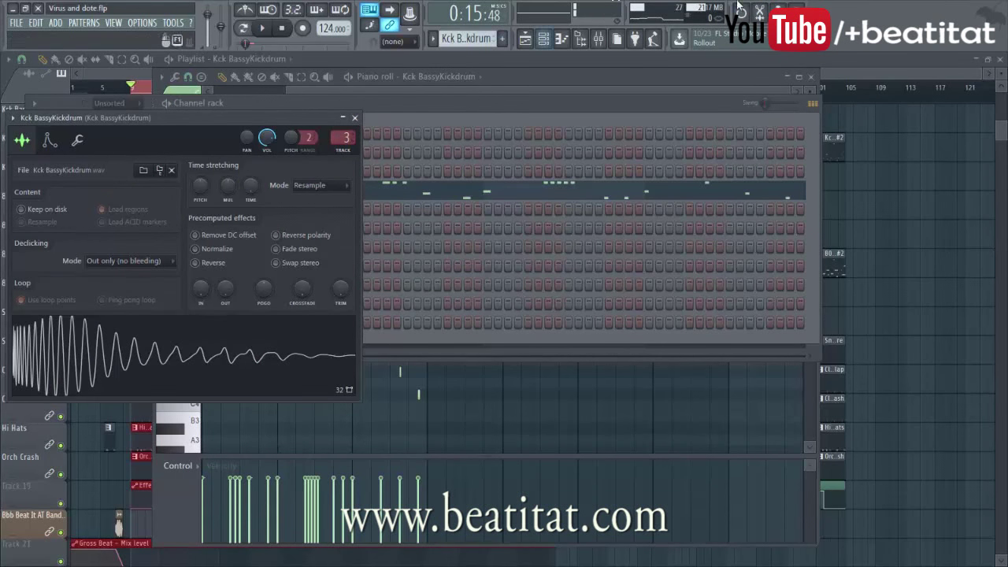
Play the selected Chorus section in the mixer with the Kck BassyKickdrum and 808 GrrBoom tracks soloed.
click(598, 39)
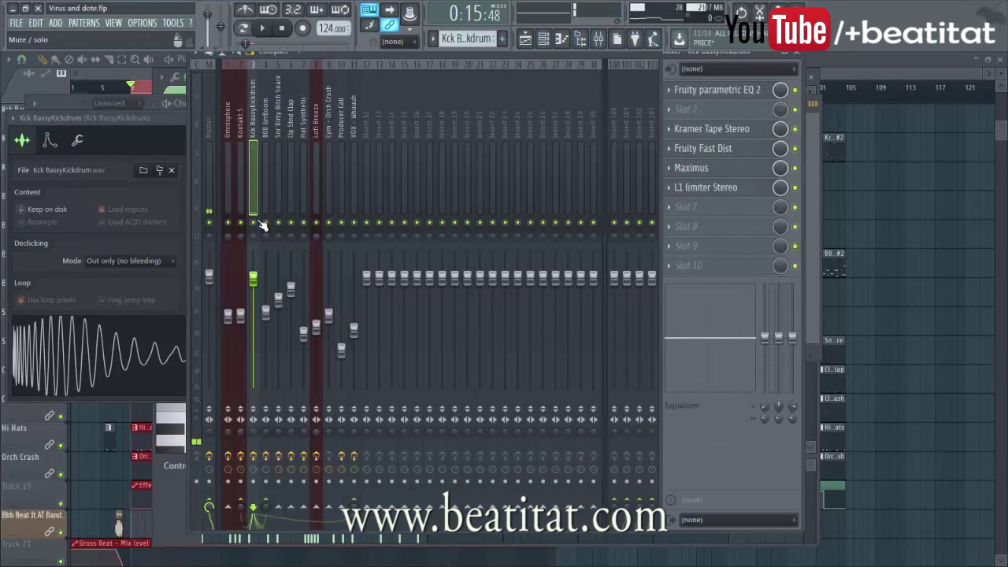
key(space)
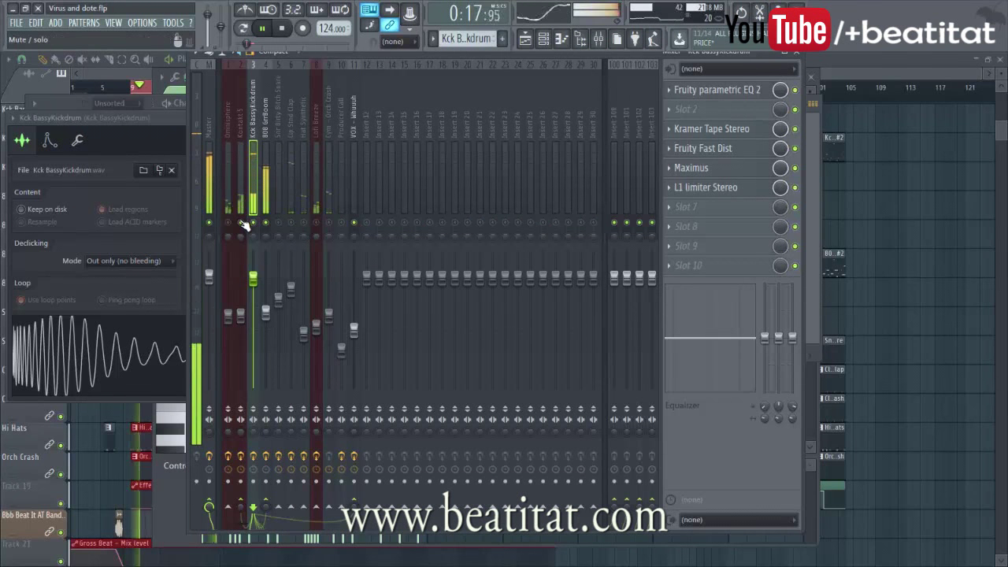
click(264, 182)
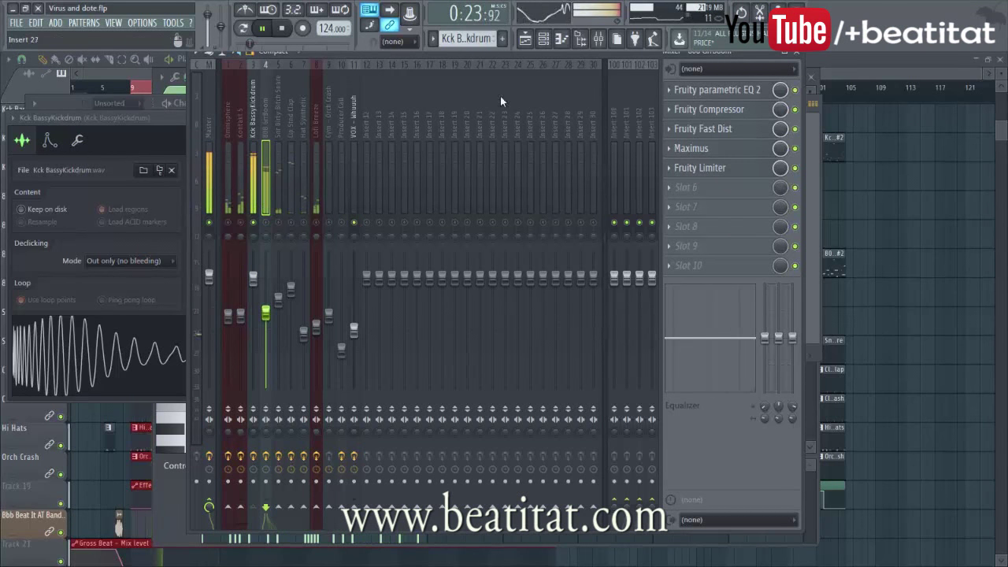
Disable the EQ, Kramer Tape, Fast Dist, Maximus and L1 limiter on the Kck BassyKickdrum mixer track while auditioning the dry kick.
click(253, 166)
key(space)
click(795, 187)
click(795, 168)
click(795, 128)
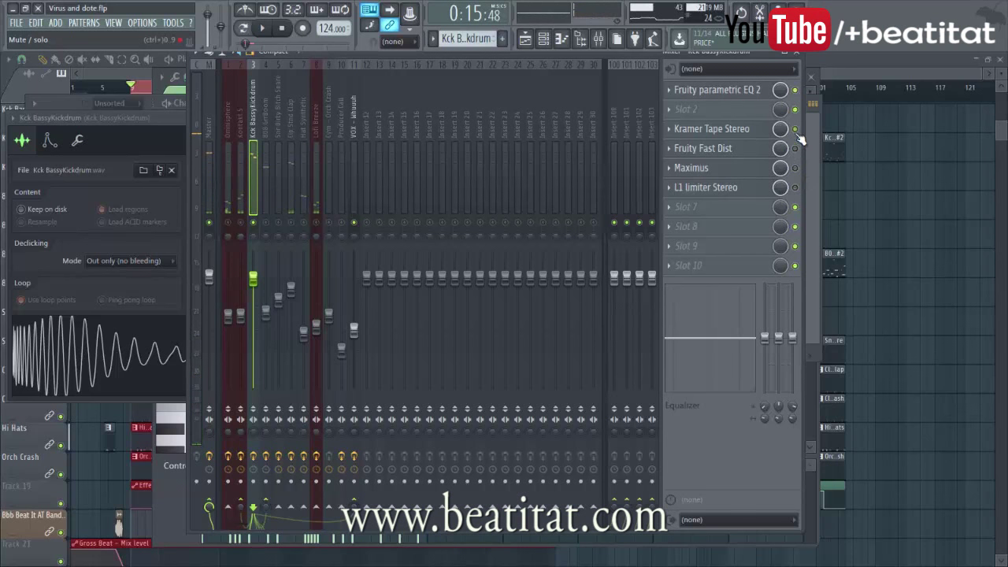
click(796, 90)
key(space)
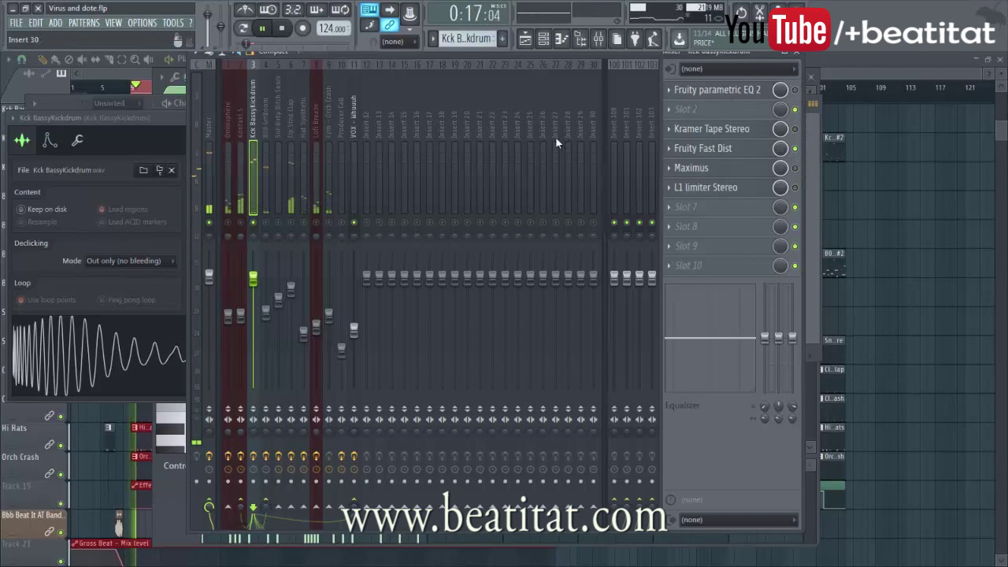
click(795, 148)
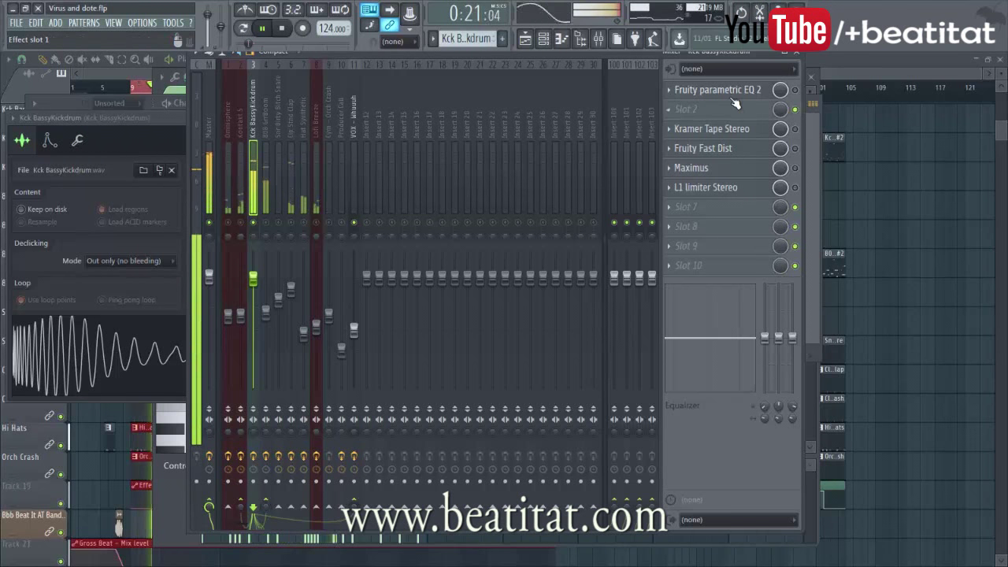
Stop playback and review the kick's root note setting, sample waveform and piano roll notes.
key(space)
click(96, 142)
click(77, 141)
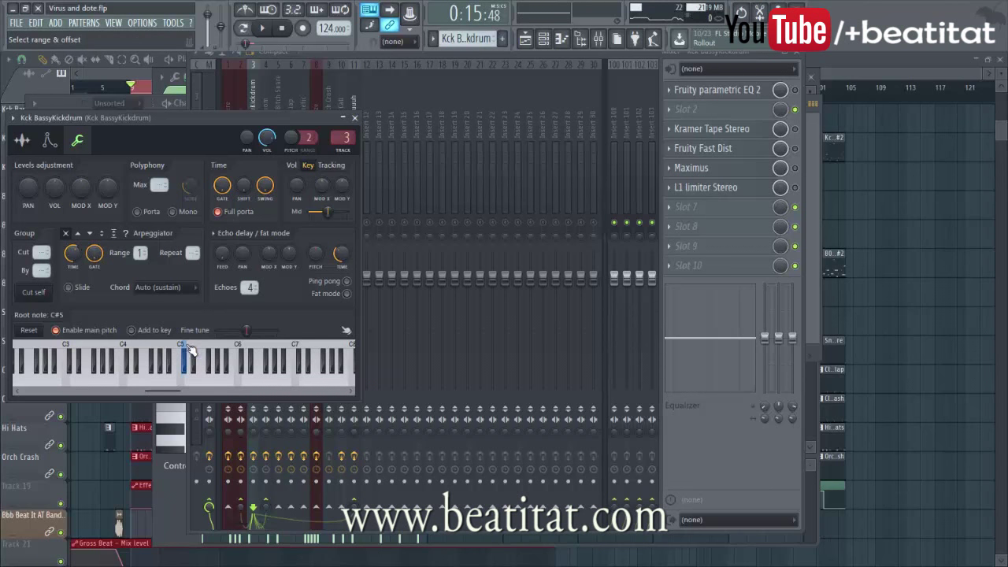
click(22, 142)
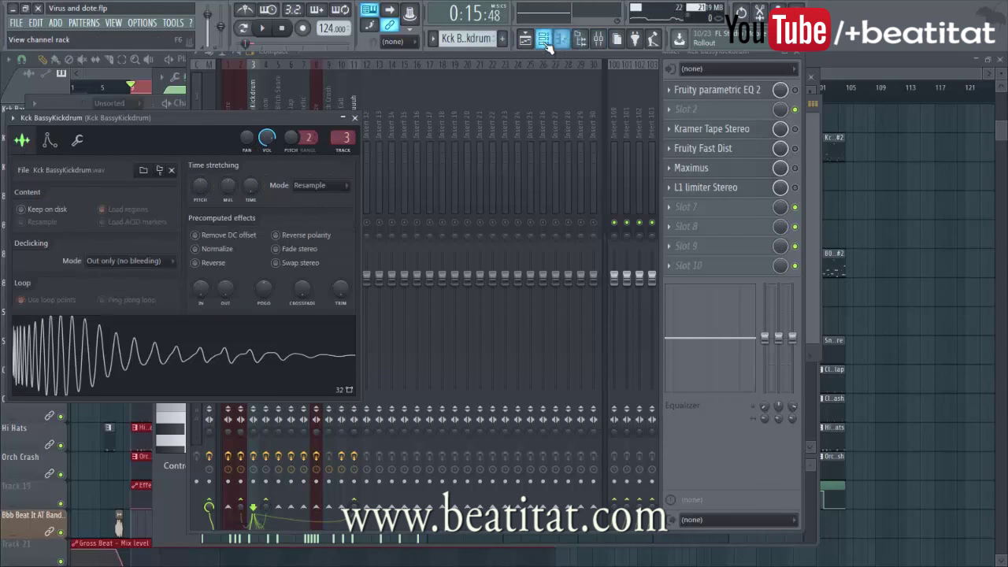
click(580, 39)
click(402, 196)
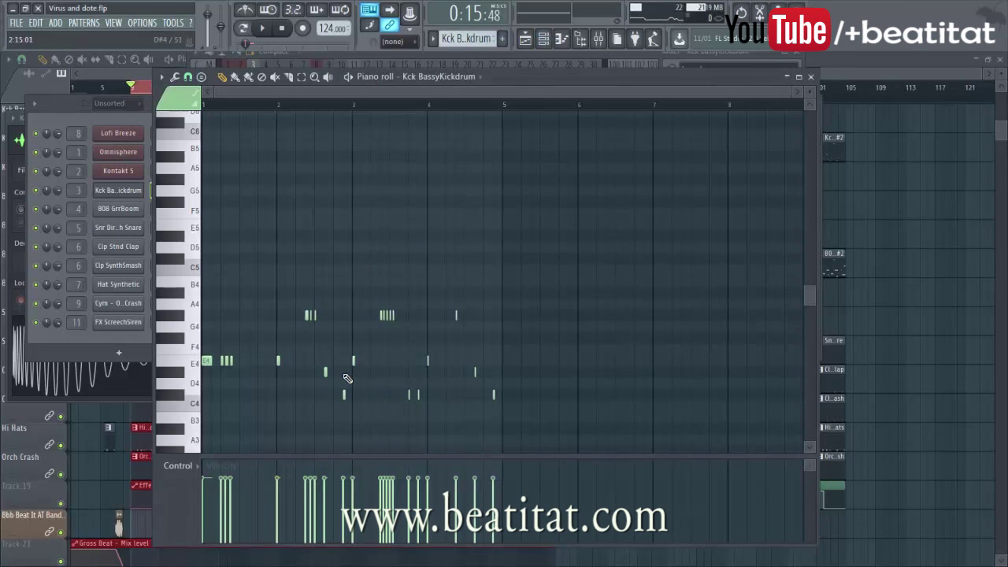
Check the sidechain routing from the Kck BassyKickdrum mixer track to 808 GrrBoom, and select the 808 GrrBoom track.
click(599, 40)
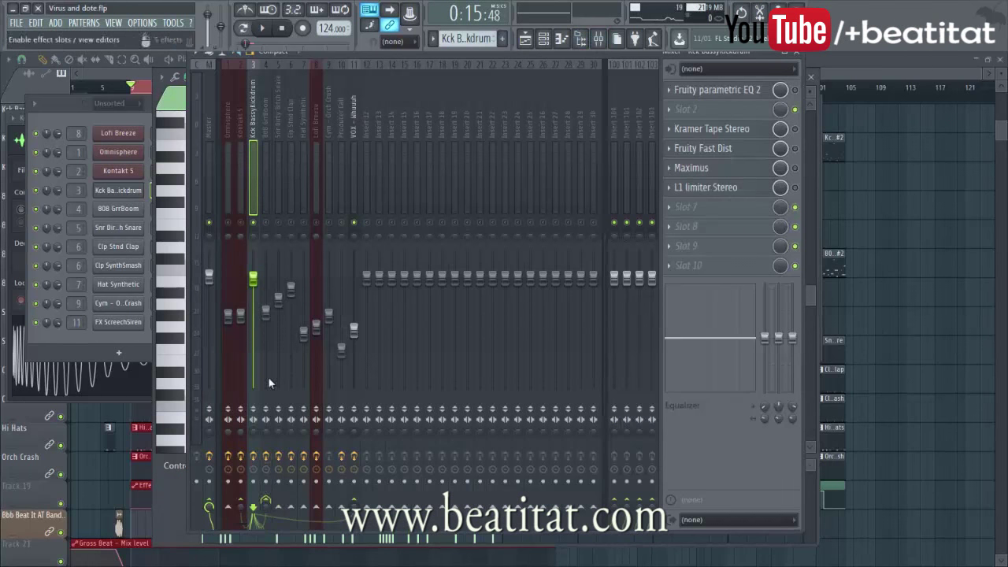
right_click(265, 505)
click(266, 157)
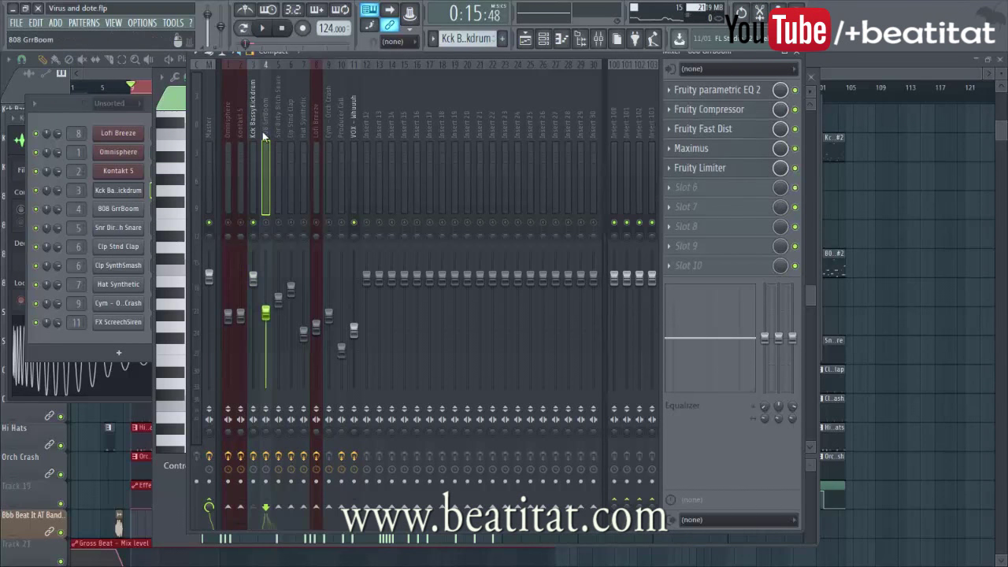
In 808 GrrBoom's Fruity Limiter, choose Kck BassyKickdrum as the sidechain source and set the compressor threshold to about -4.2 dB.
click(698, 169)
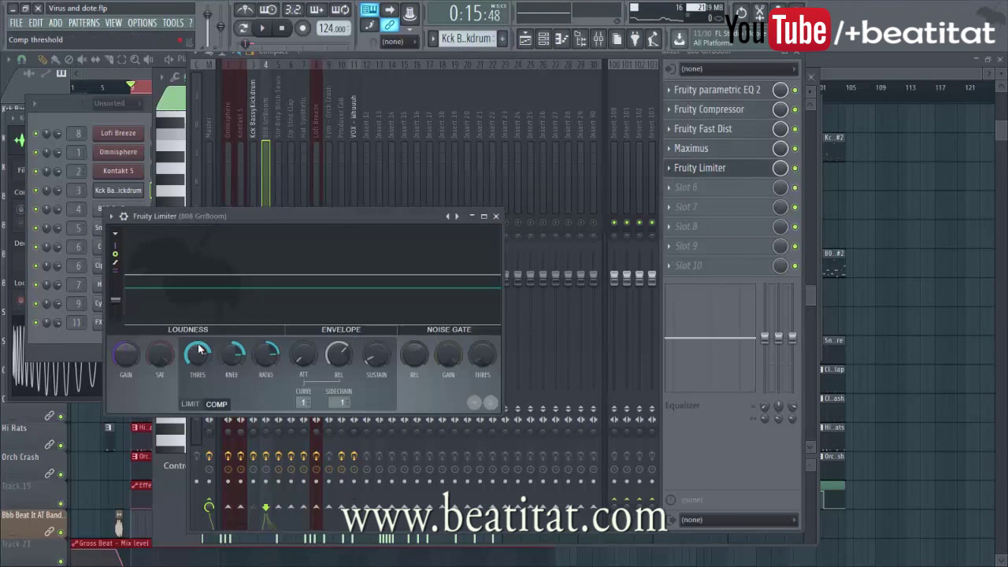
click(345, 402)
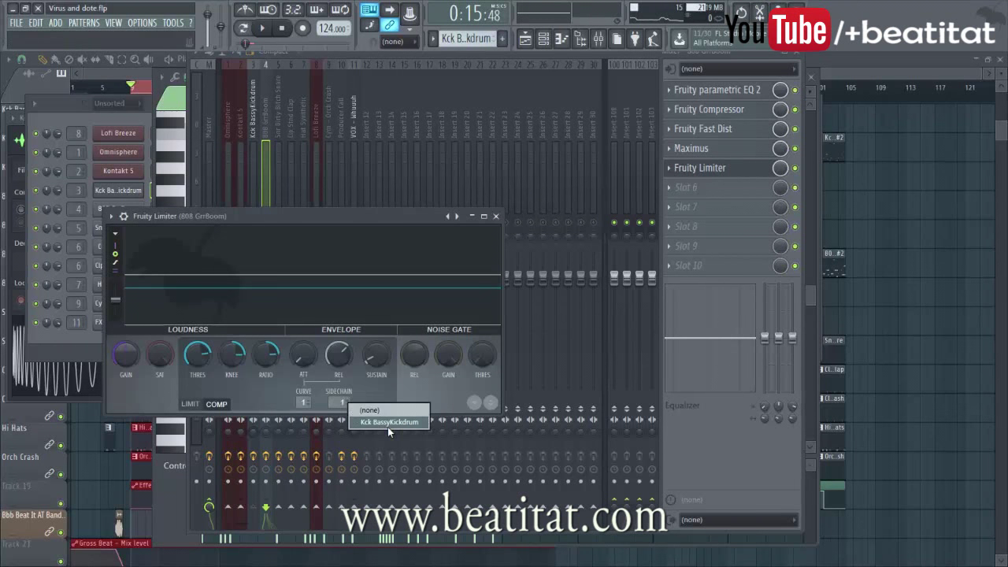
click(377, 421)
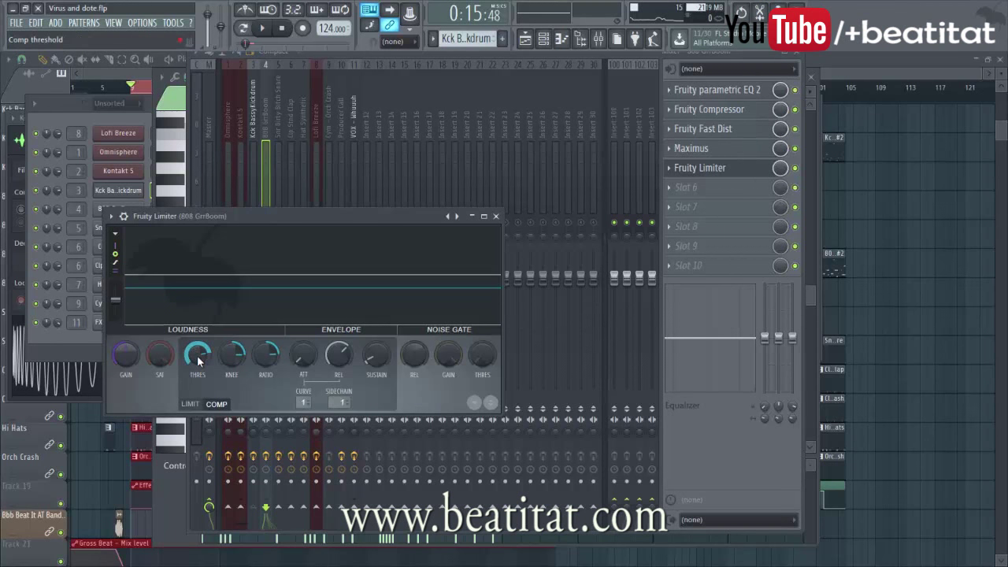
drag(199, 360, 196, 358)
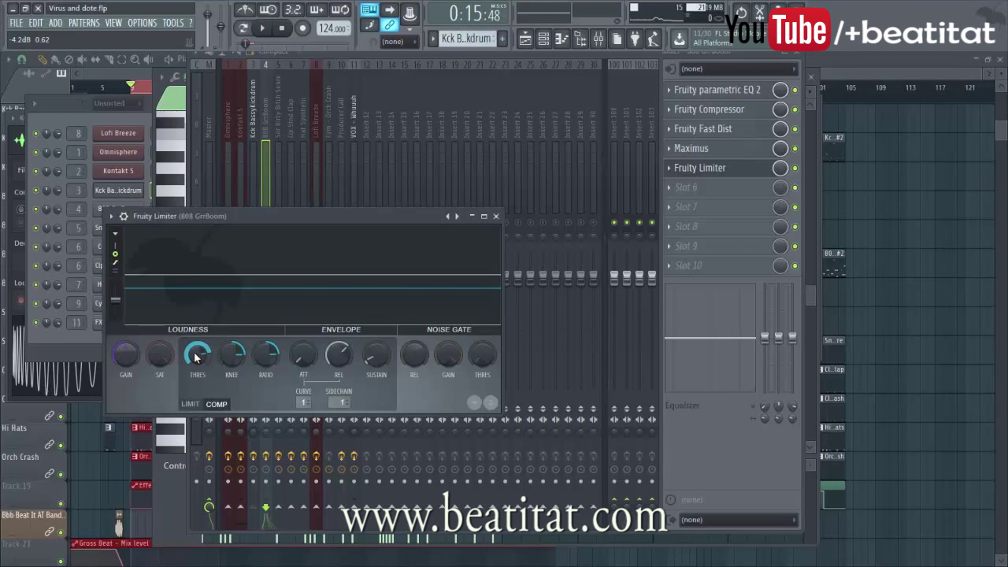
click(496, 216)
Enable Fruity parametric EQ 2 on the Kck BassyKickdrum mixer track and open its curve for viewing.
click(255, 159)
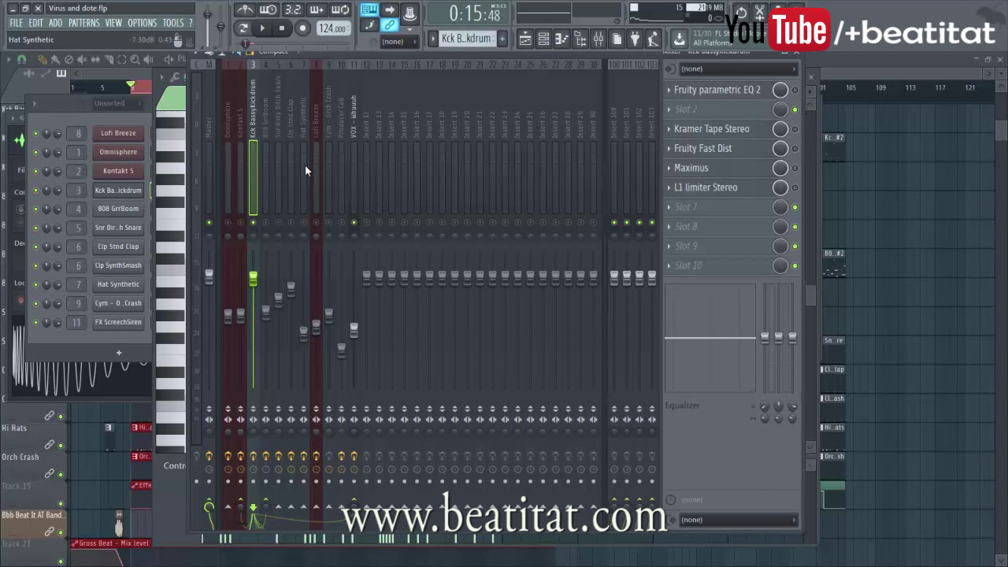
click(759, 96)
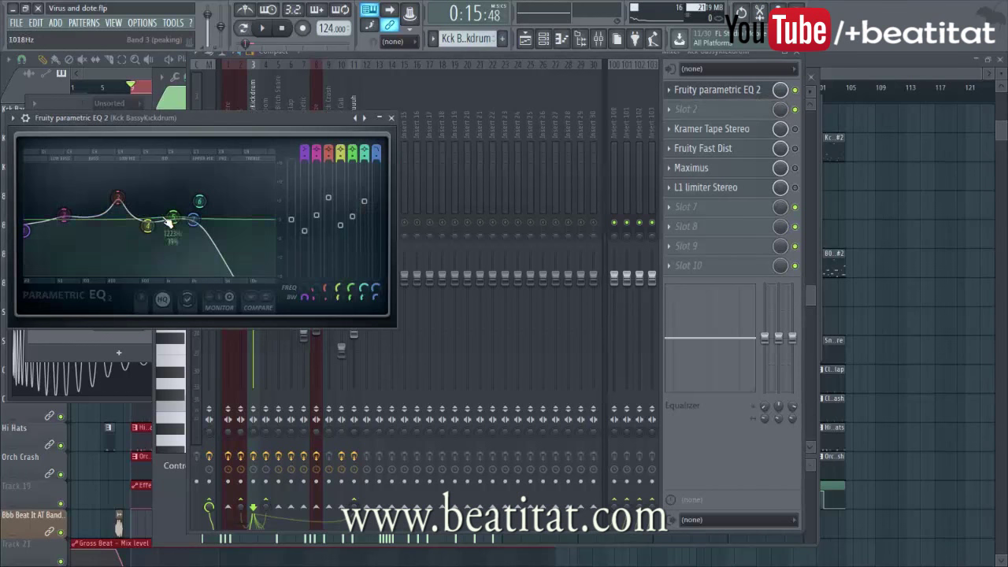
drag(253, 122, 444, 184)
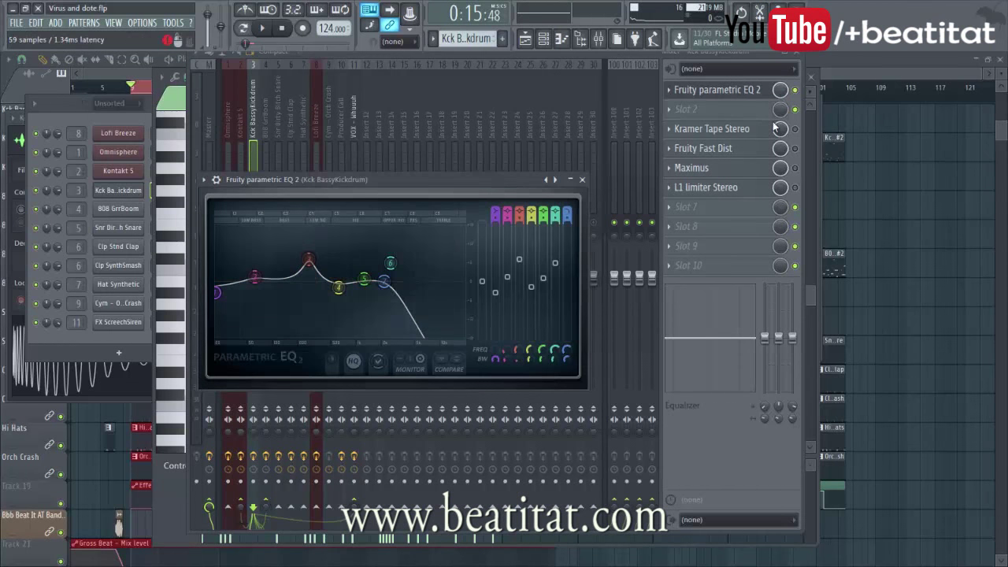
Compare the kick in playback with Fruity parametric EQ 2 bypassed and enabled.
click(796, 90)
key(space)
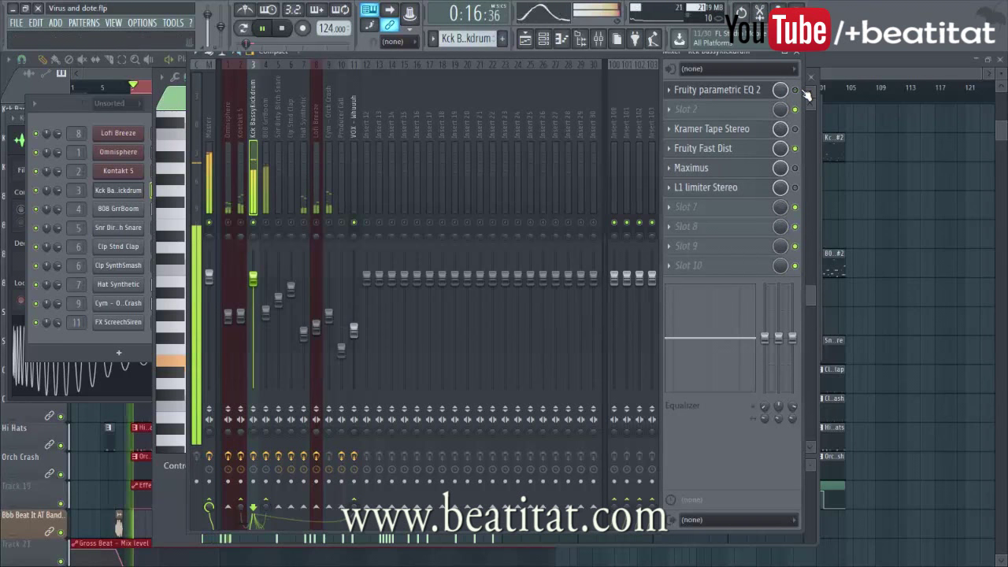
key(space)
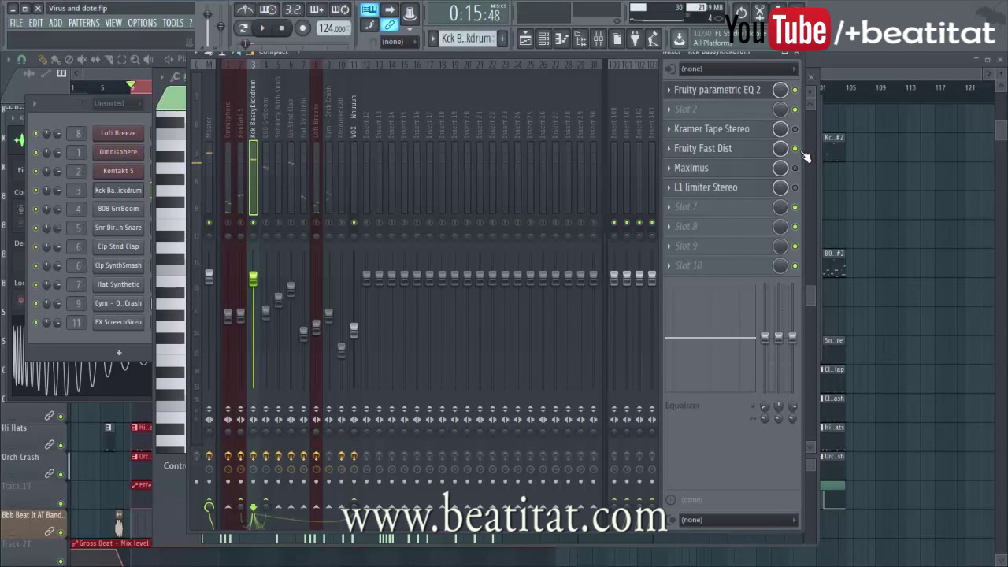
key(space)
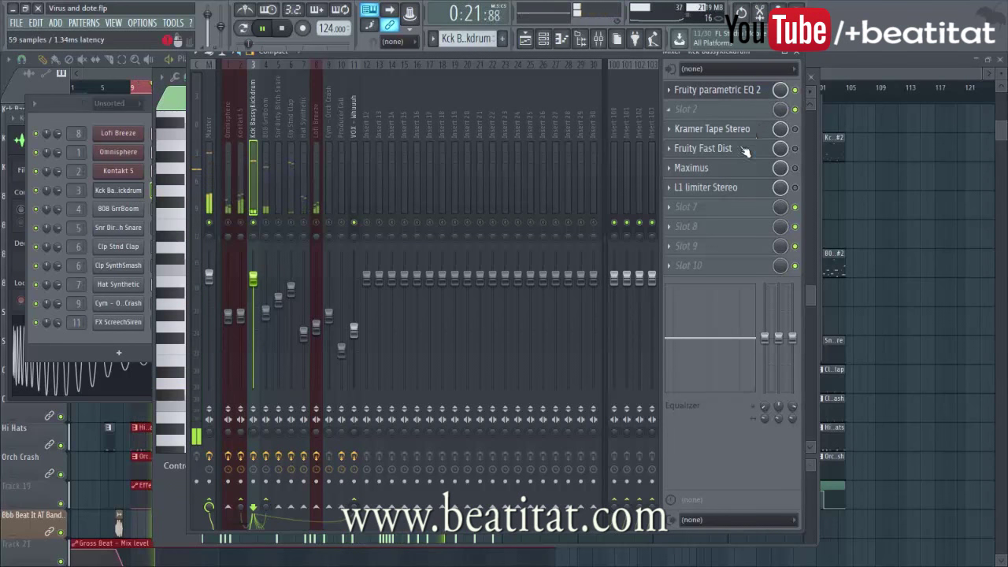
Review the Kramer Tape Stereo settings on the kick's mixer track and enable the effect.
click(714, 132)
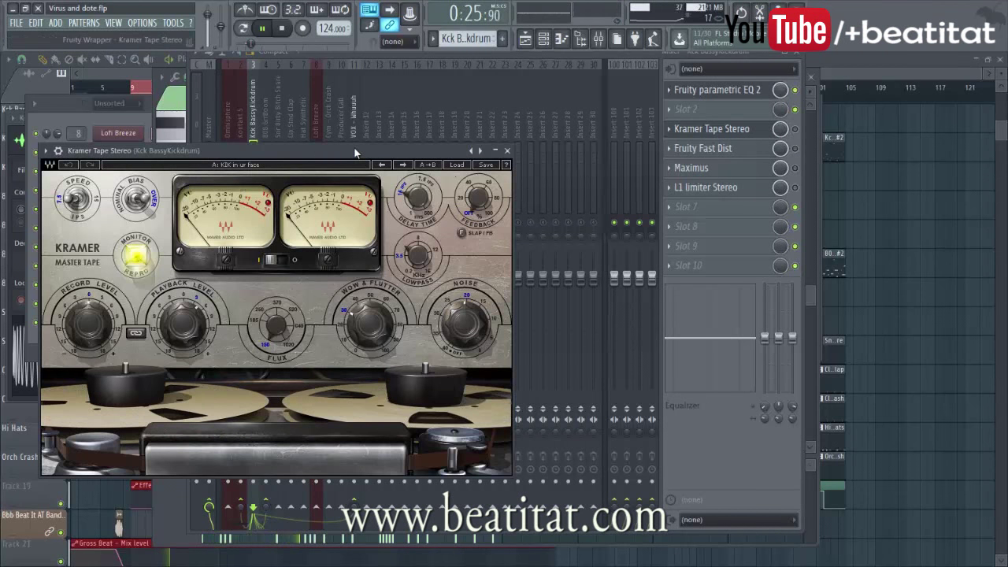
key(space)
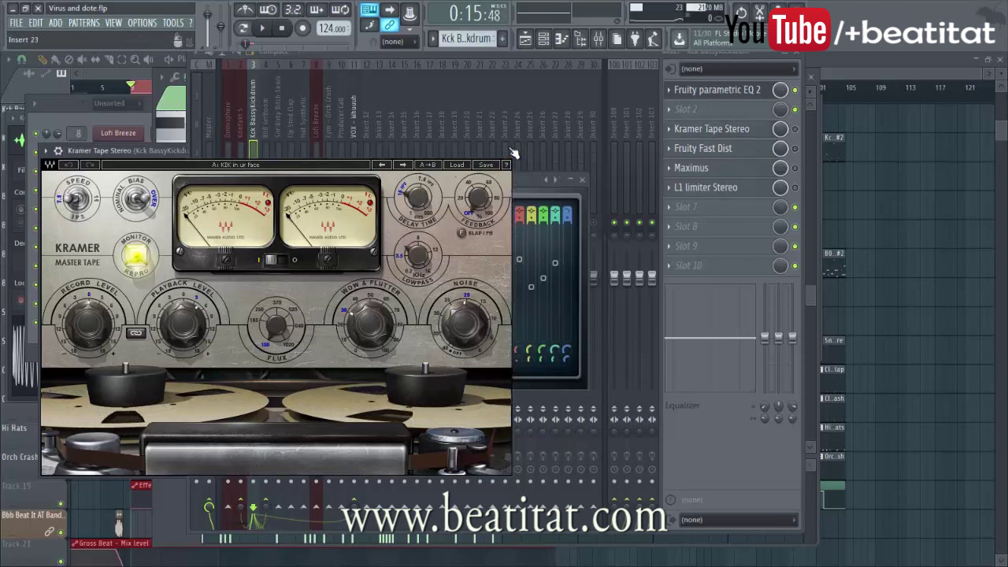
click(510, 151)
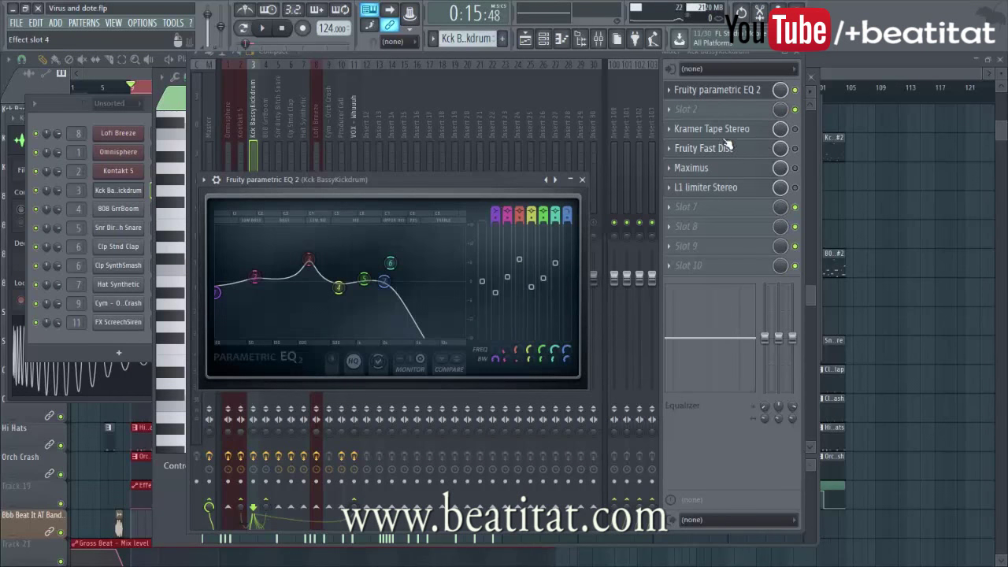
click(796, 129)
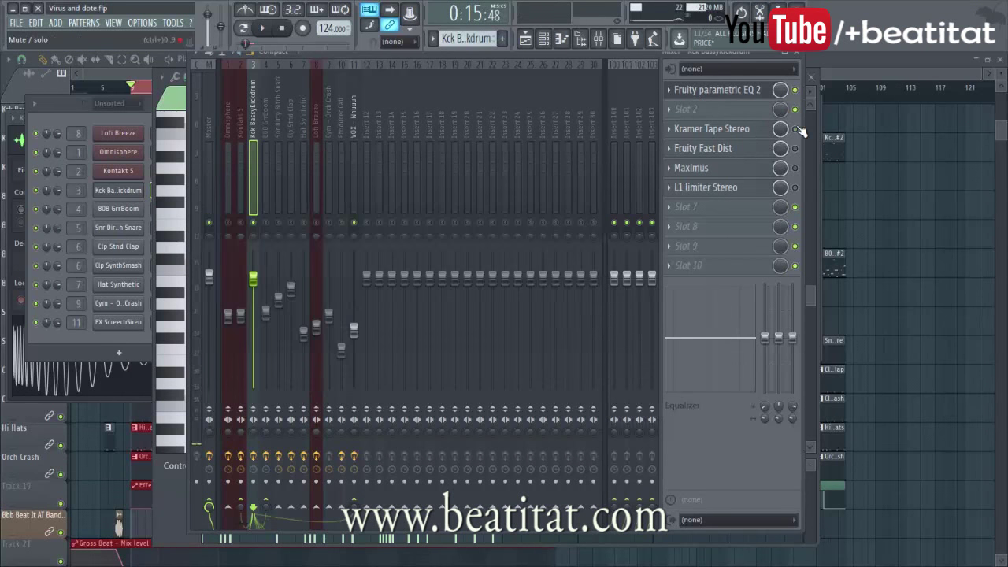
Enable Fruity Fast Dist on the kick's mixer track and audition the kick in playback.
click(703, 148)
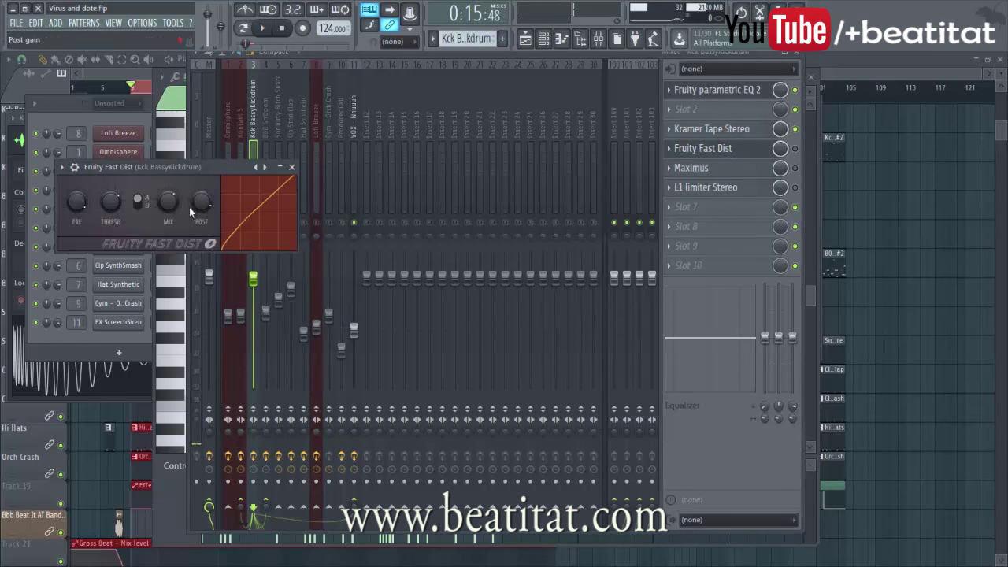
click(795, 149)
click(740, 151)
click(740, 151)
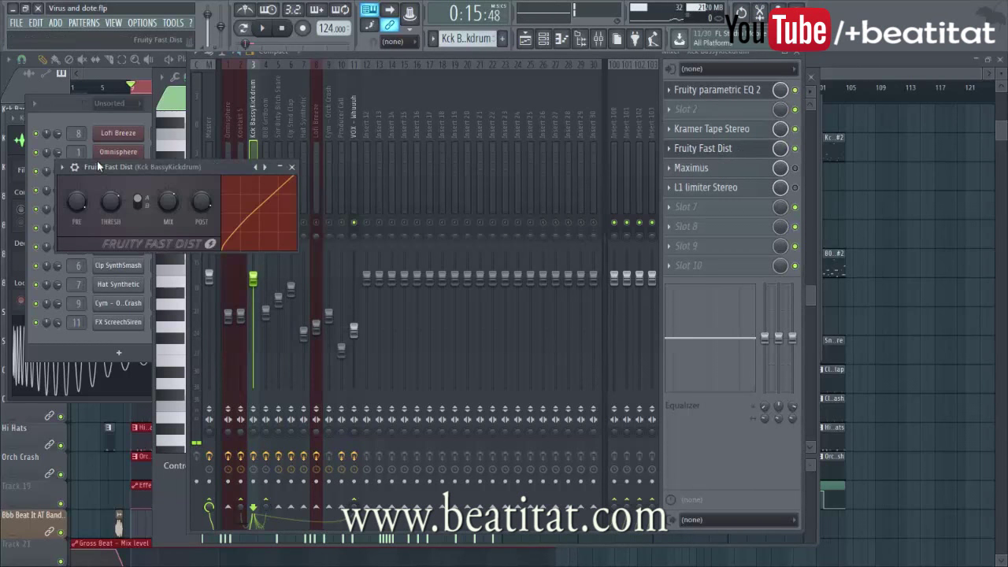
key(space)
key(space)
click(293, 167)
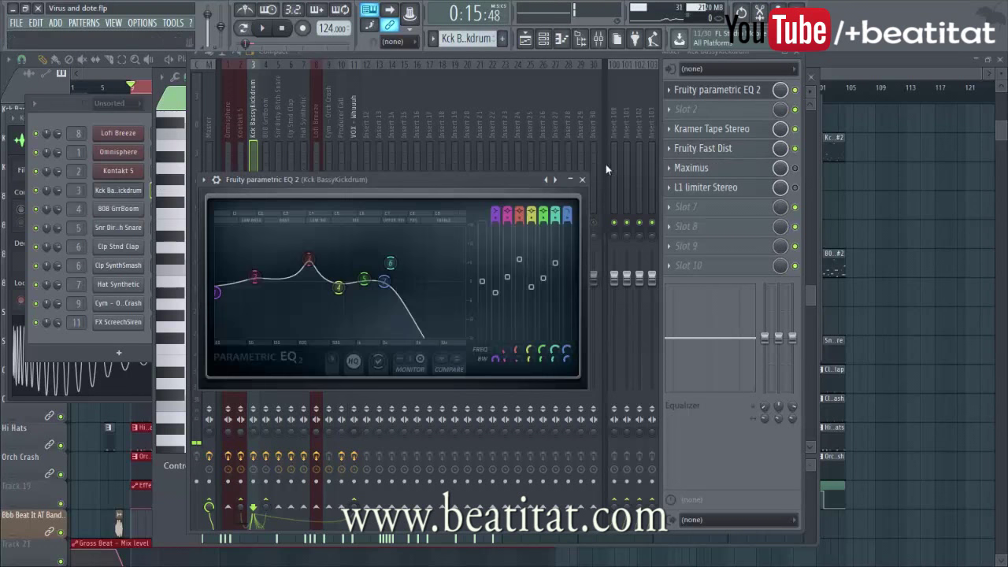
Enable Maximus on the kick's mixer track, toggling it to compare the bypassed and processed states.
click(751, 170)
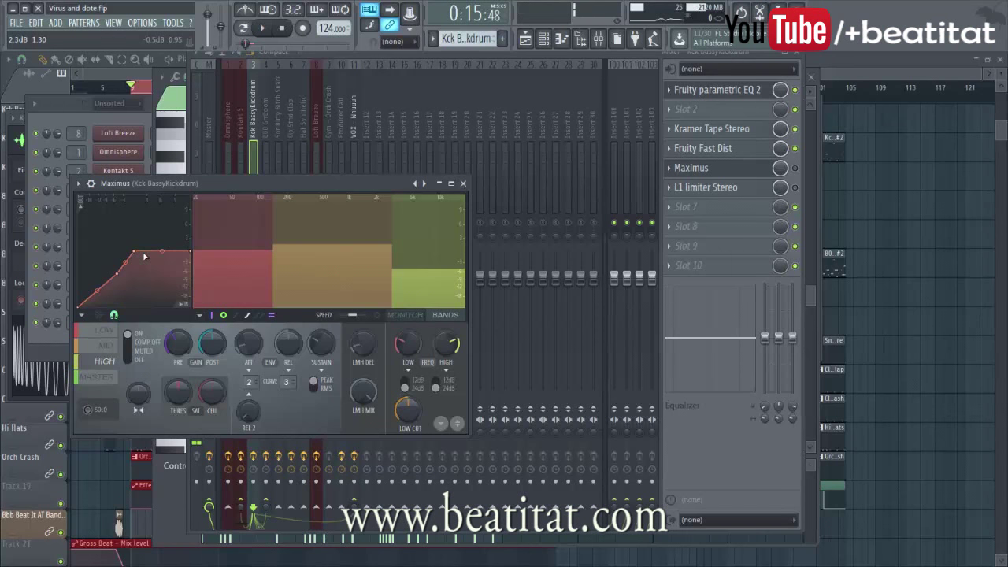
click(795, 169)
click(126, 189)
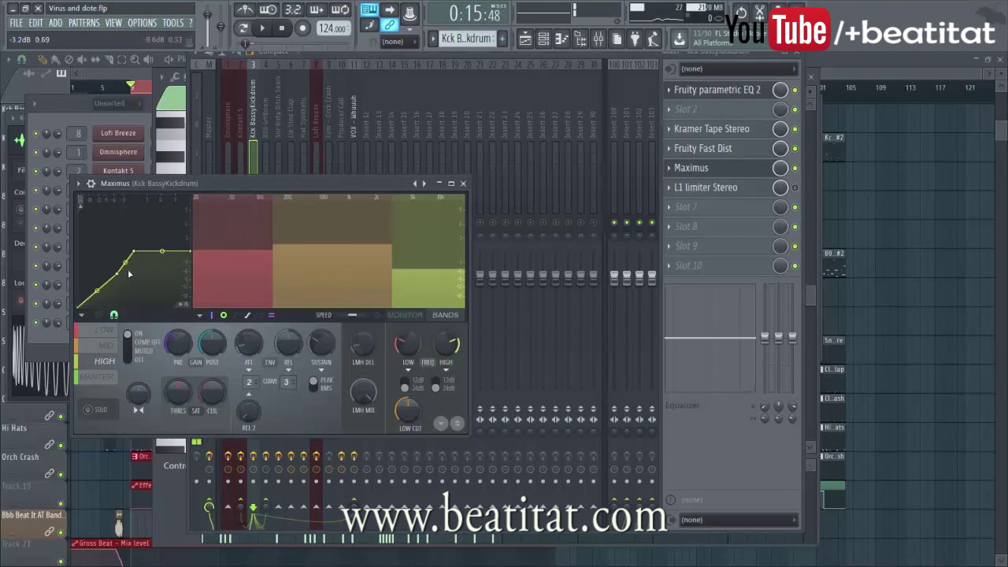
click(798, 169)
click(799, 168)
click(798, 169)
click(799, 168)
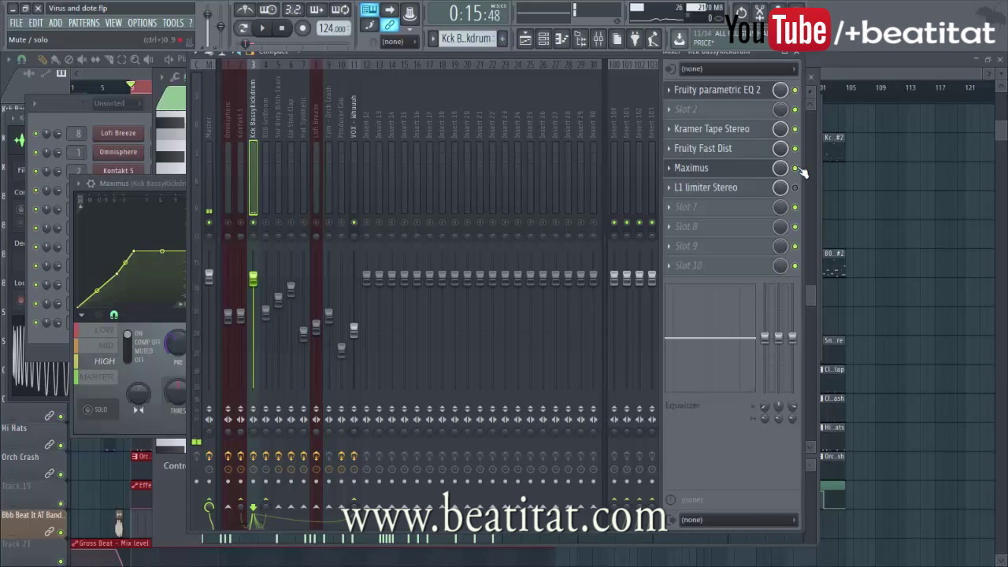
Examine the kick's Maximus curves for the mid, low and master bands, along with its Fruity parametric EQ 2 curve.
click(180, 188)
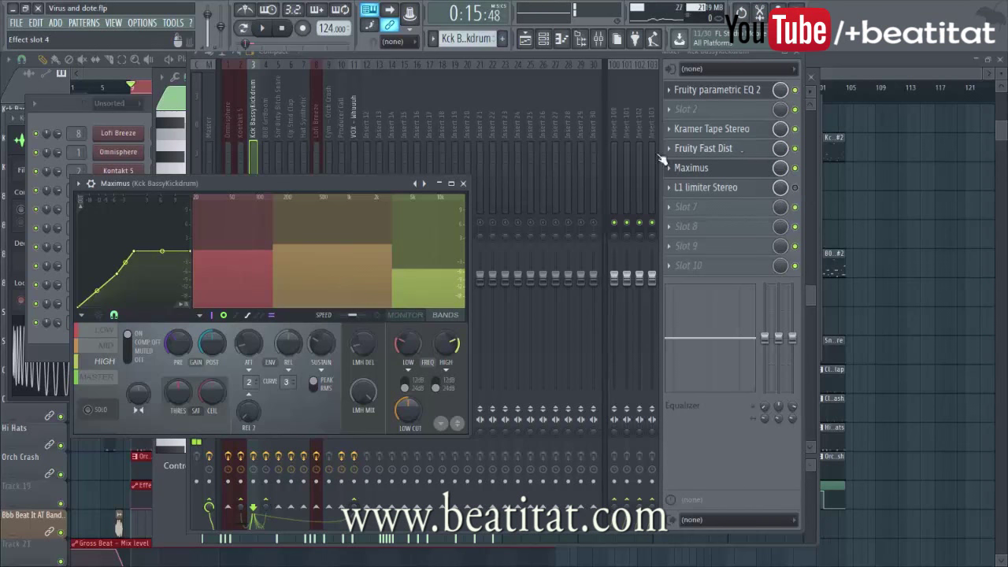
click(105, 345)
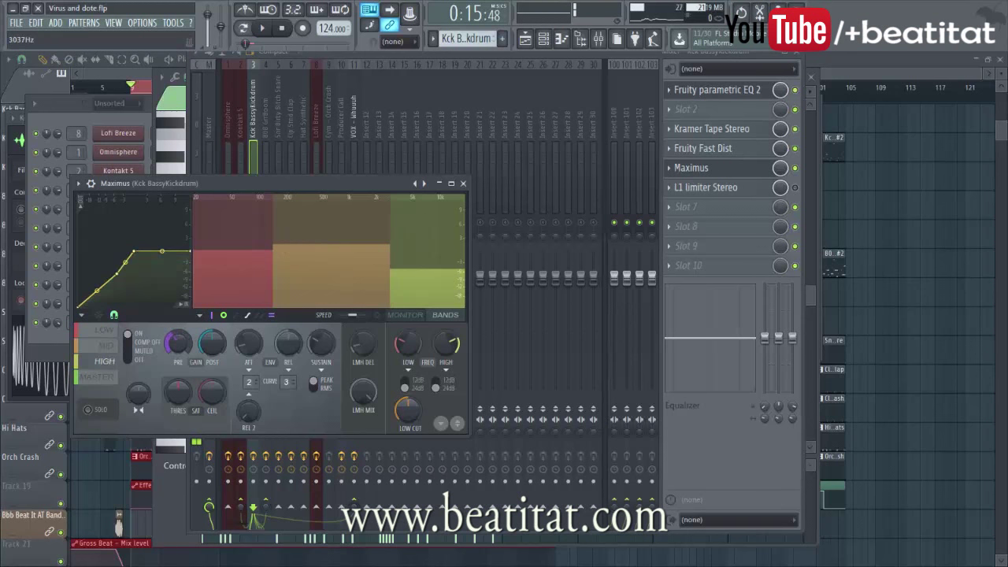
click(104, 330)
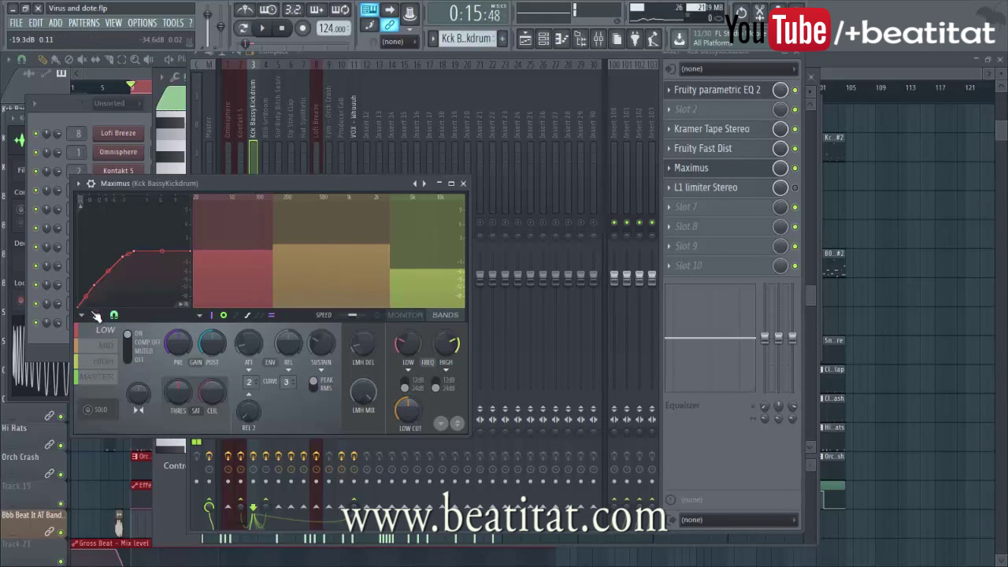
click(105, 377)
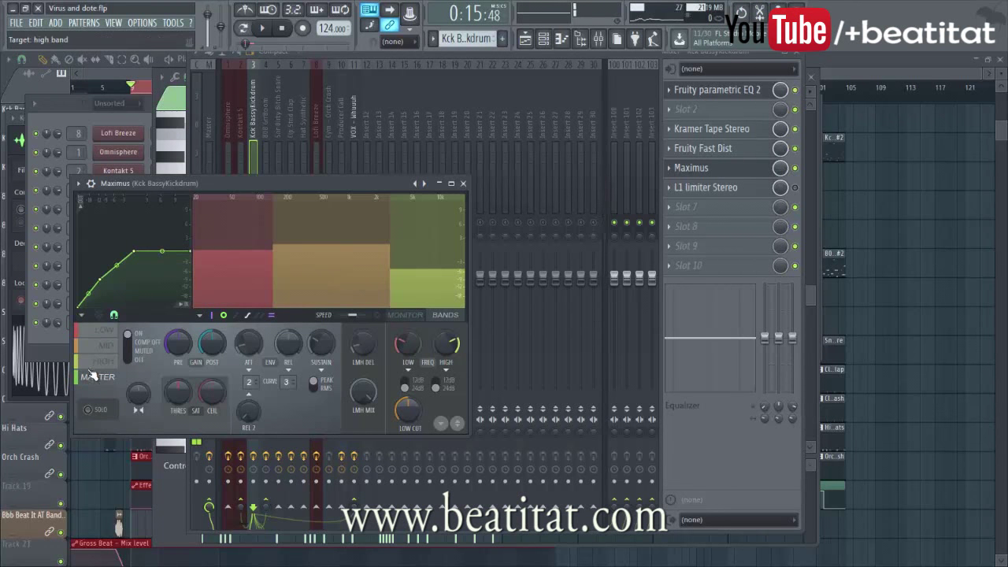
click(463, 184)
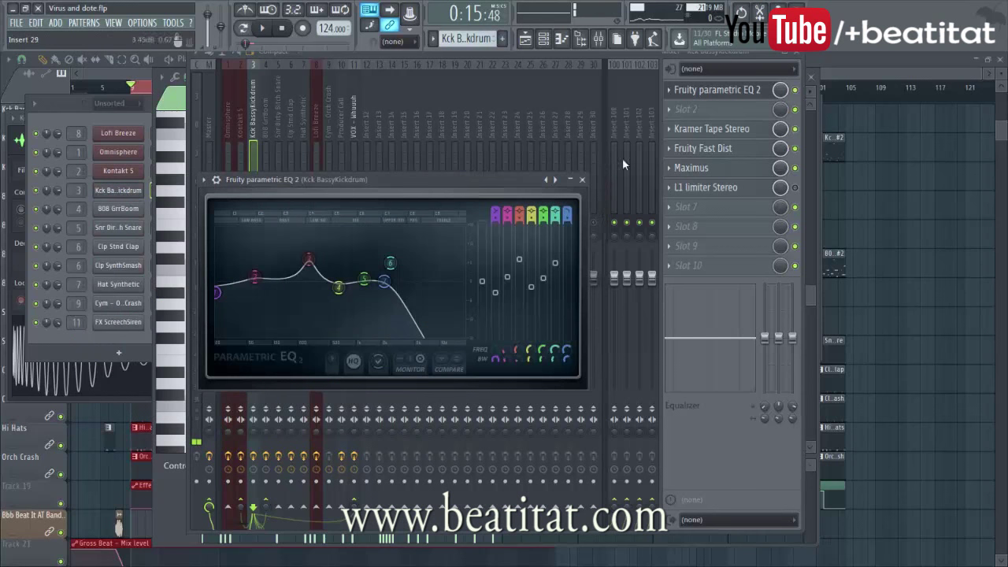
click(721, 168)
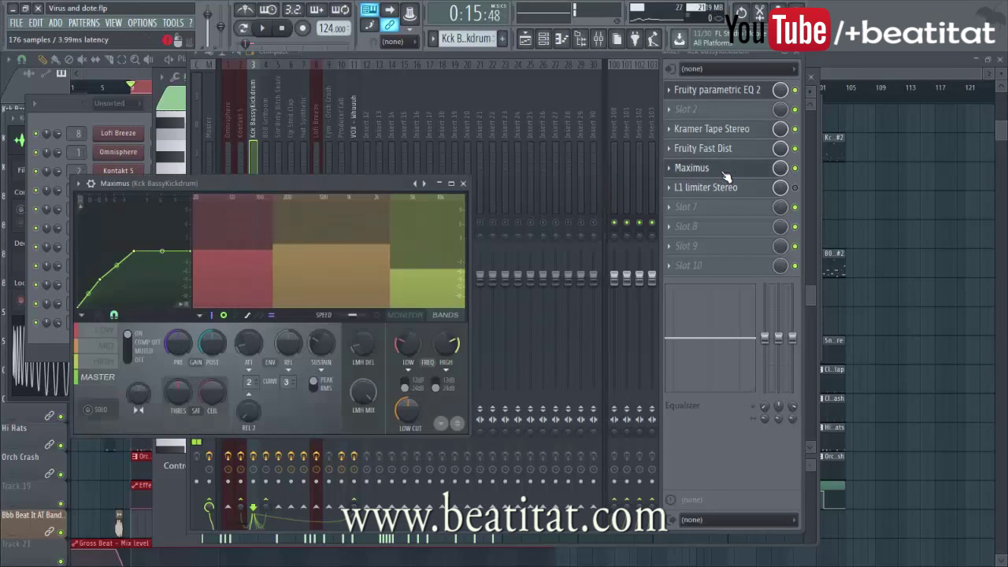
click(723, 99)
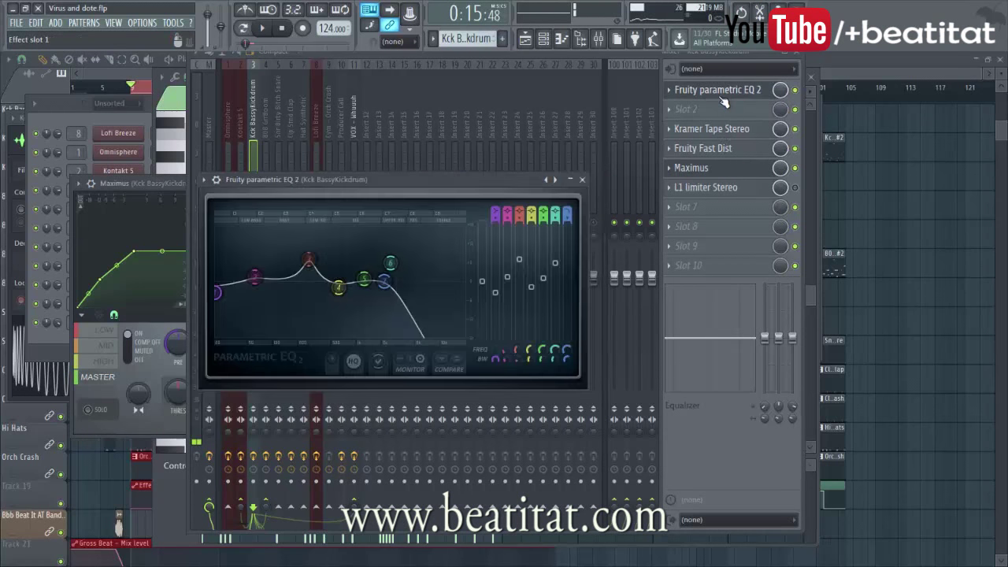
Enable L1 limiter Stereo on the kick's mixer track and set its threshold to -0.9.
click(739, 188)
click(739, 188)
click(739, 188)
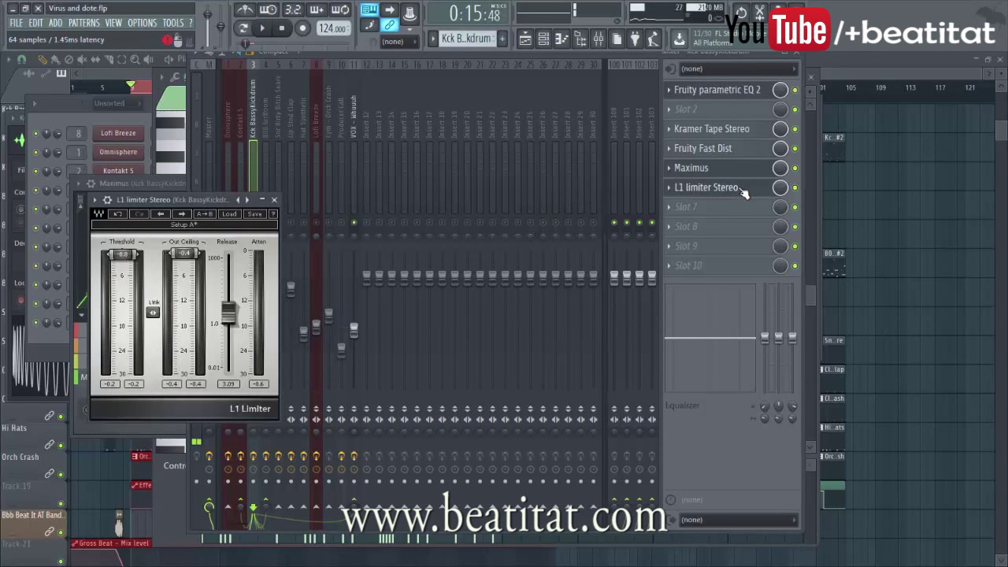
drag(136, 263, 151, 265)
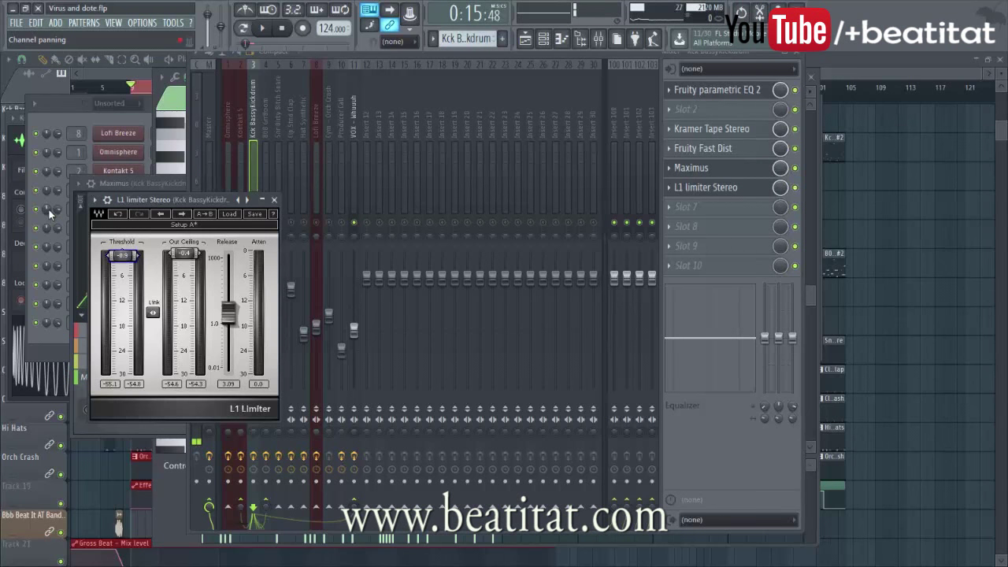
click(274, 200)
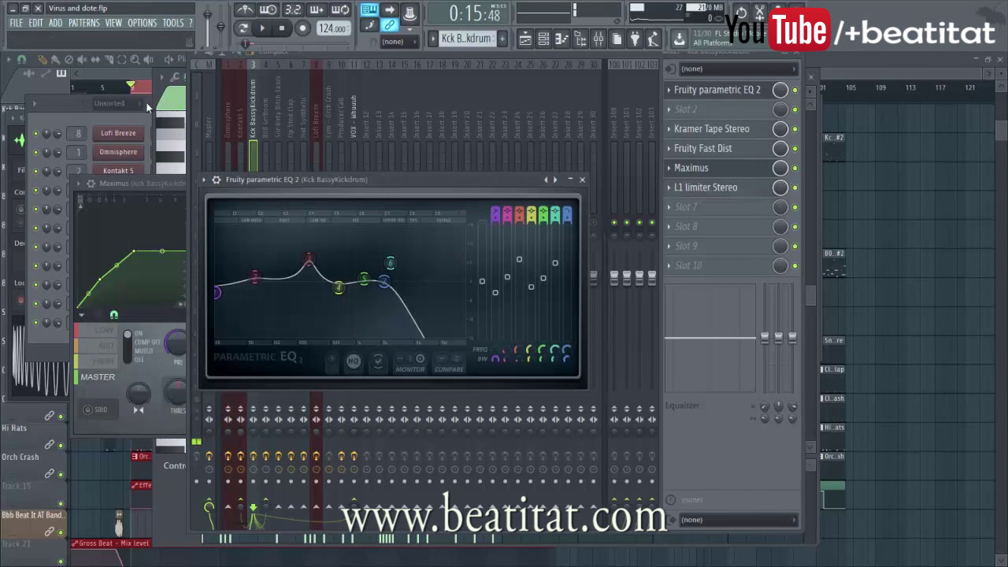
Solo the 808 GrrBoom playlist track and play it while viewing Fruity parametric EQ 2 on its mixer track.
click(263, 100)
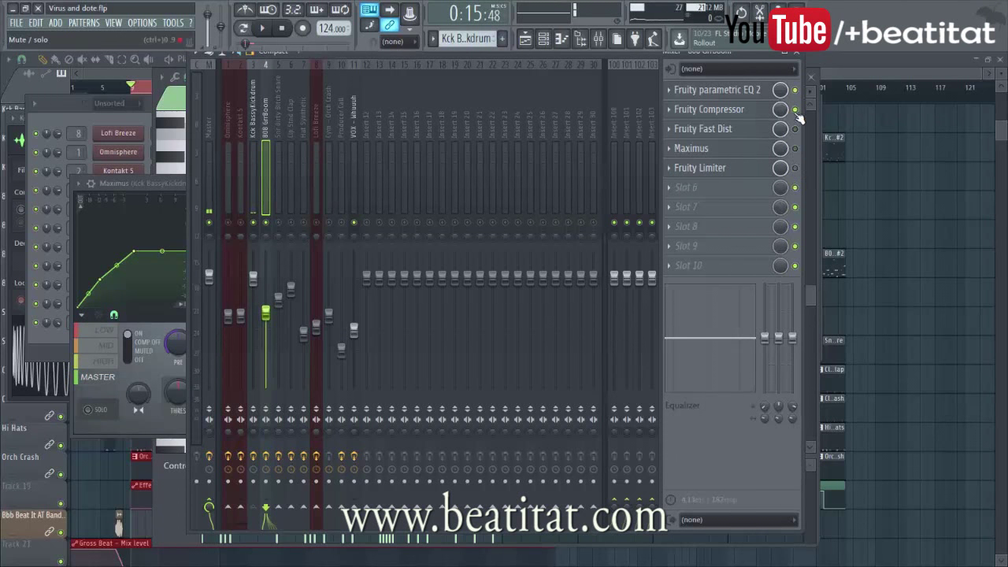
click(934, 206)
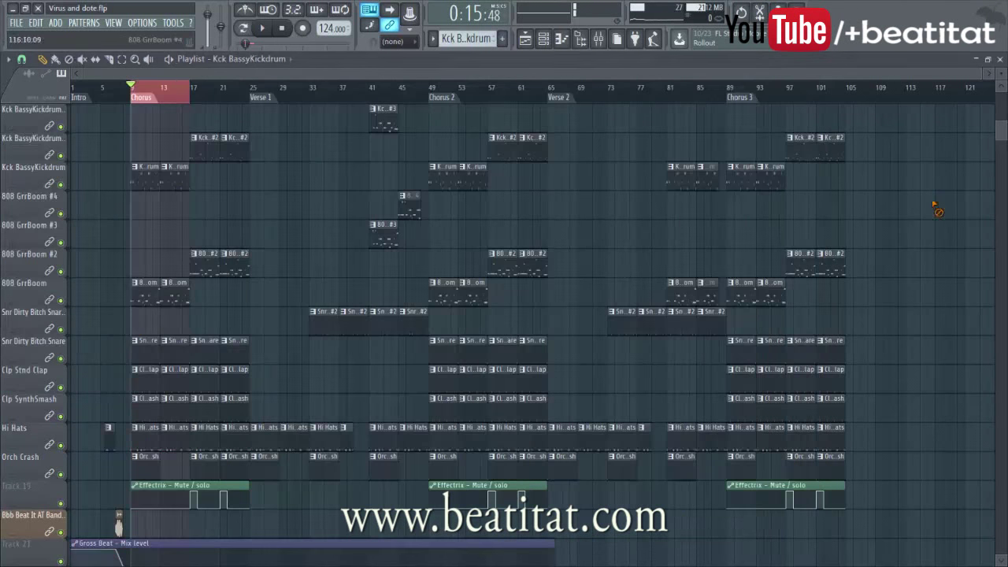
right_click(62, 299)
key(space)
click(598, 37)
click(720, 90)
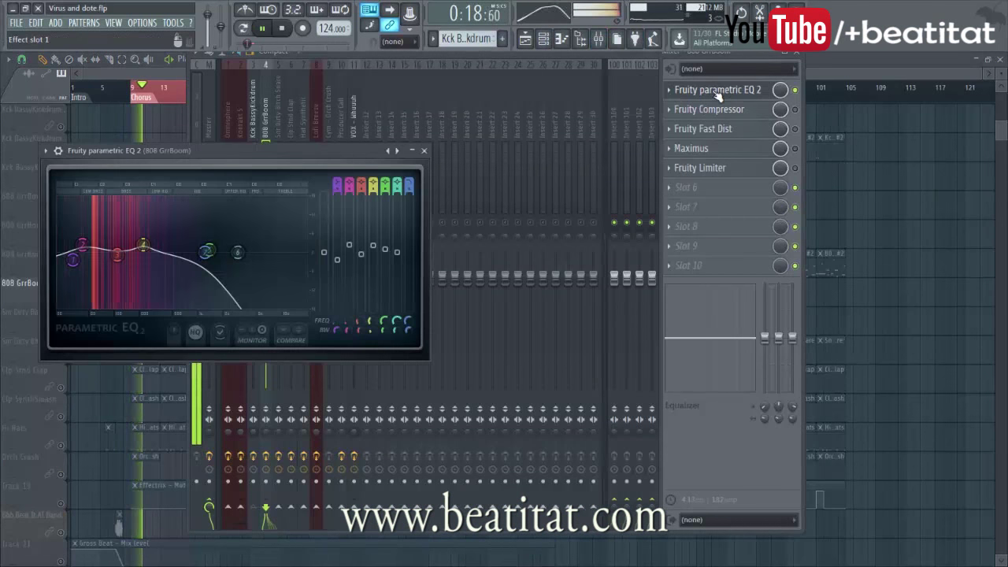
key(space)
Review the Fruity parametric EQ 2 curve and Fruity Compressor settings on the 808 GrrBoom mixer track.
click(544, 39)
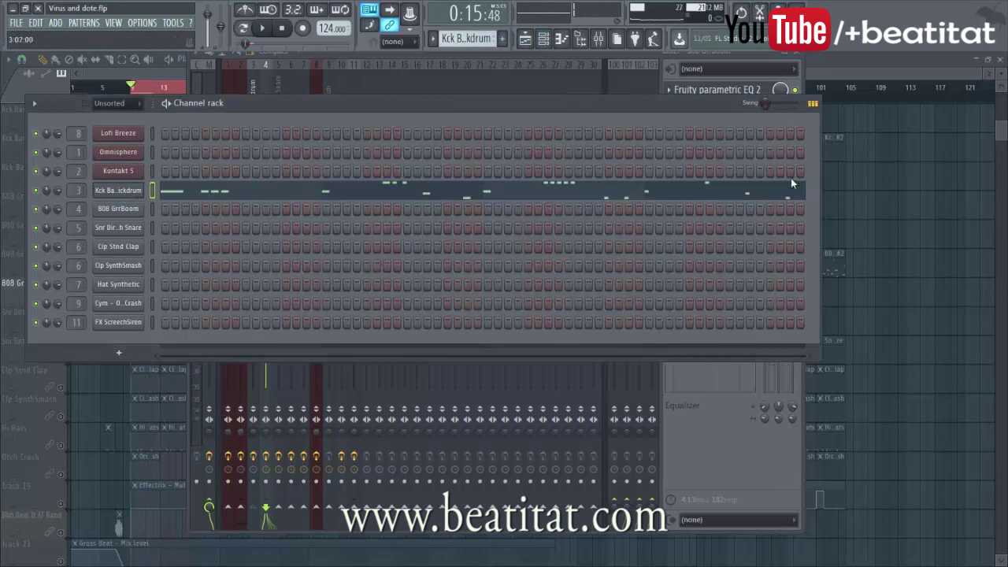
click(725, 490)
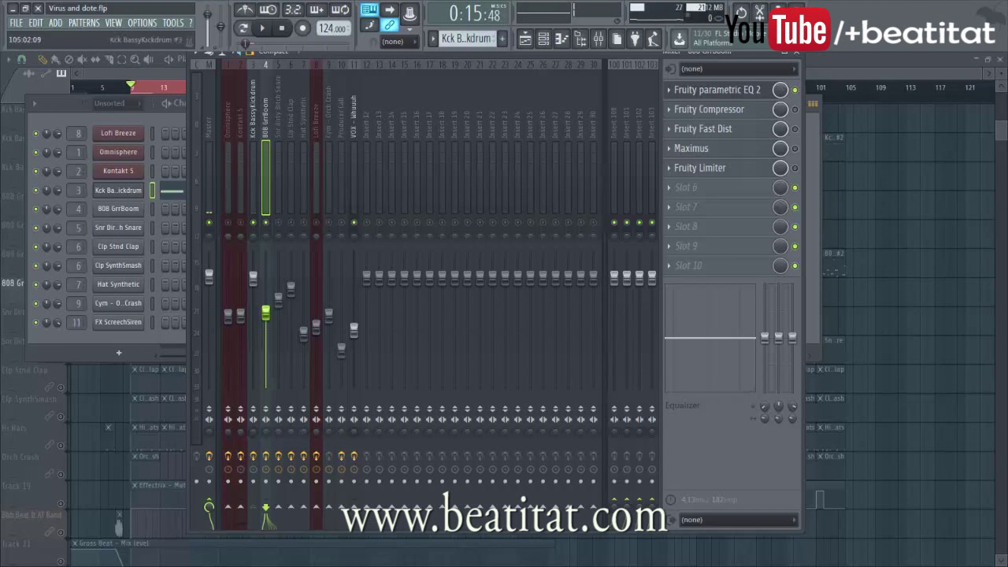
click(746, 93)
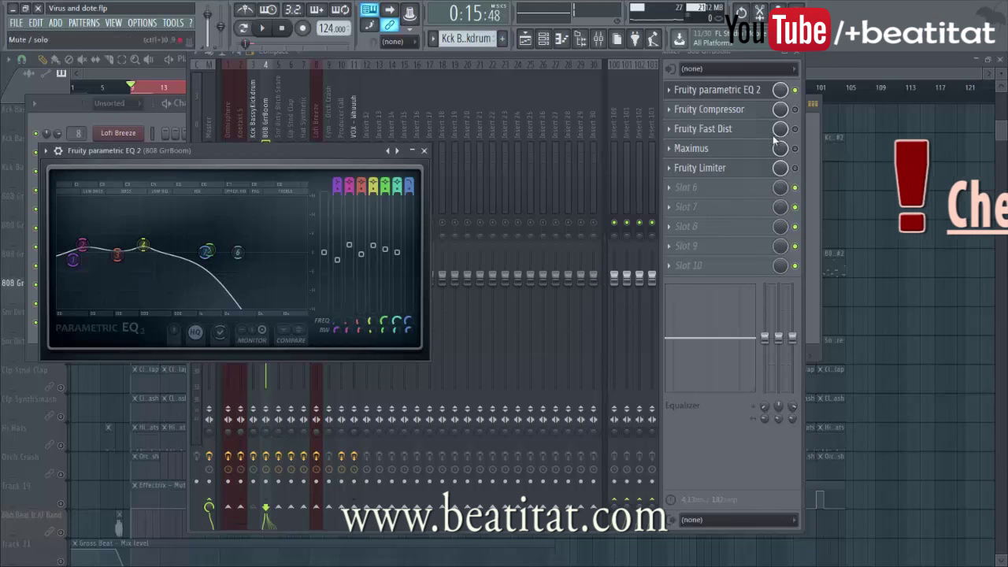
click(744, 111)
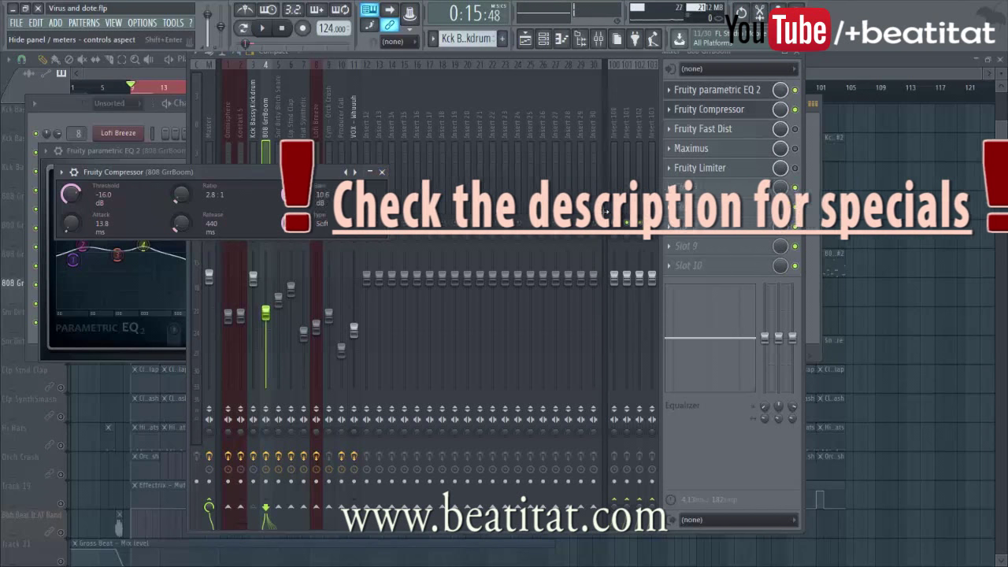
drag(327, 171, 709, 271)
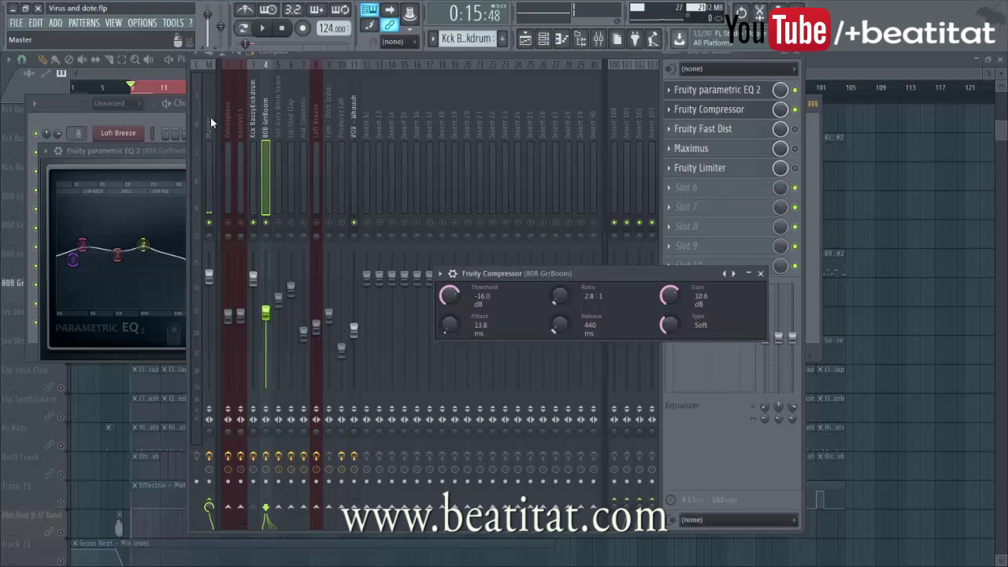
Compare the 808 in playback with Fruity Compressor bypassed and enabled, and open Fruity Fast Dist for viewing.
key(space)
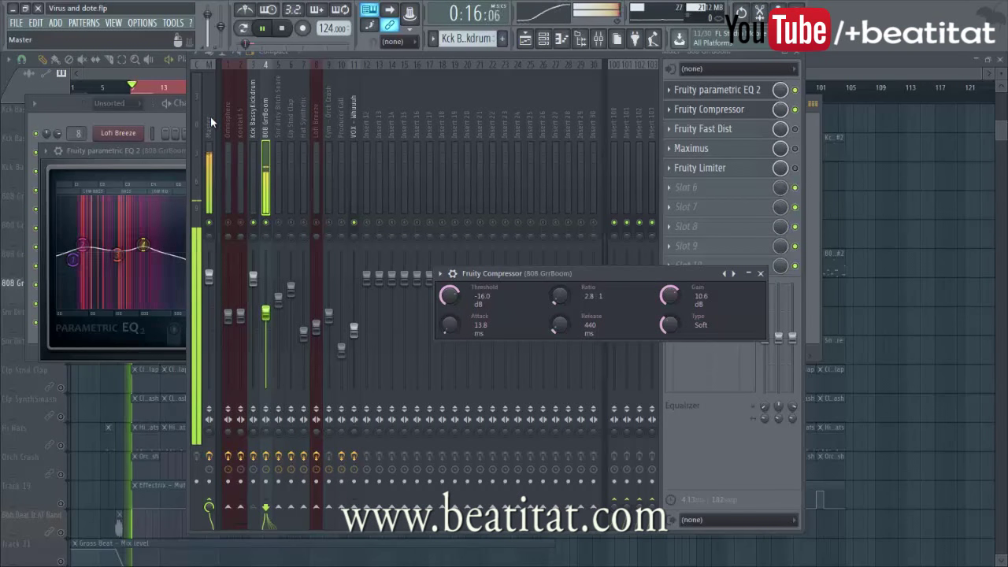
click(796, 111)
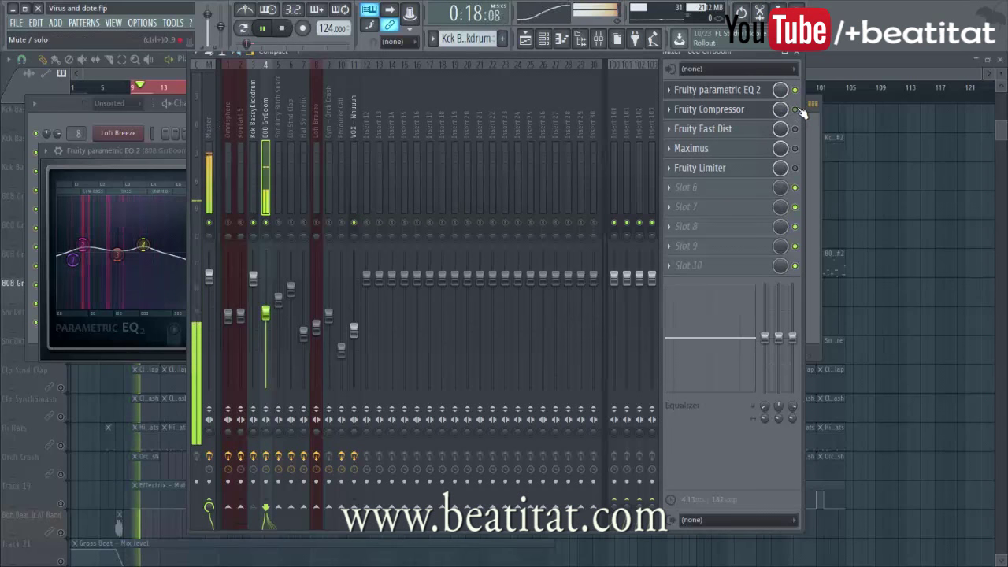
click(796, 111)
click(728, 129)
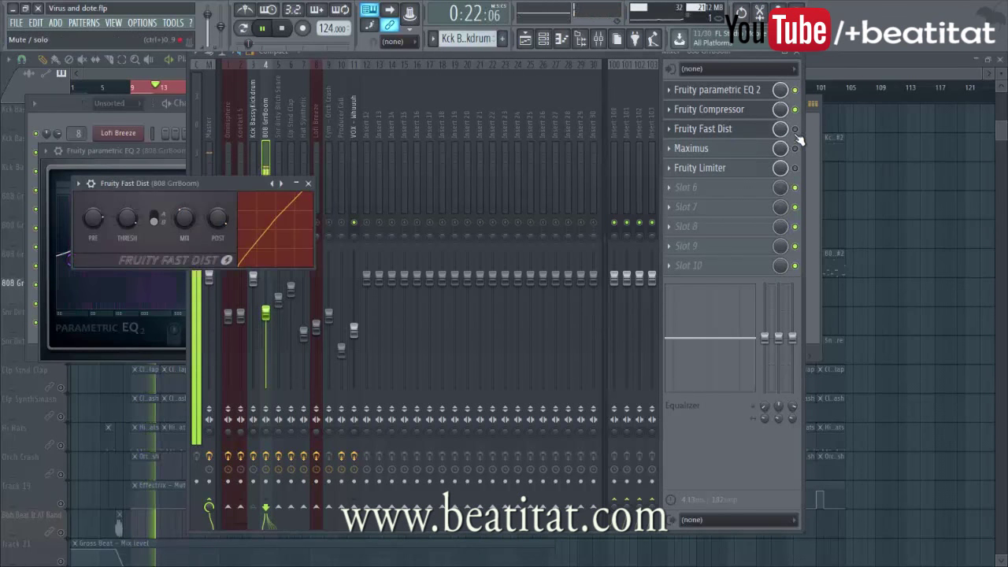
Open the Chorus 808 GrrBoom pattern in the piano roll and play it from the start.
key(F6)
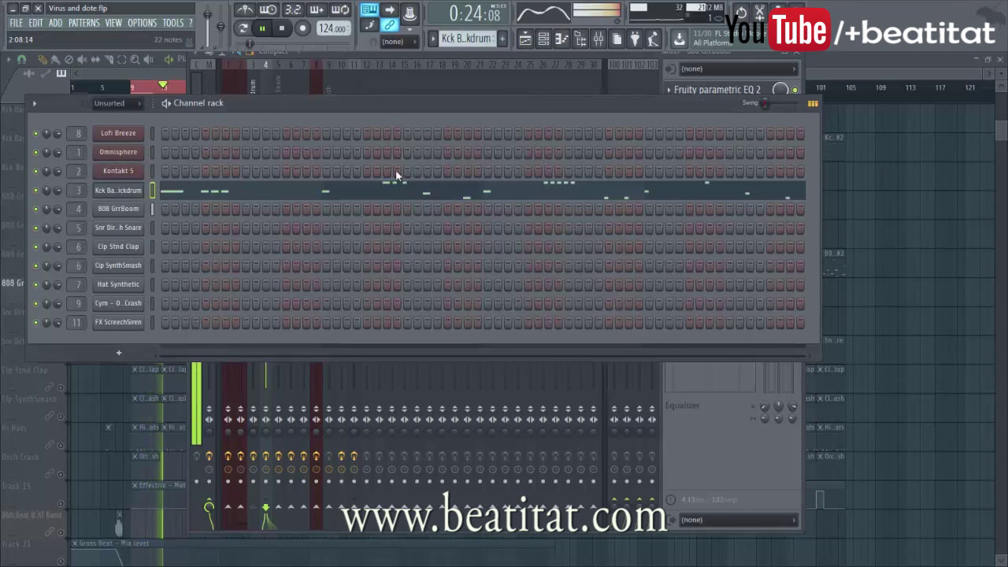
click(99, 449)
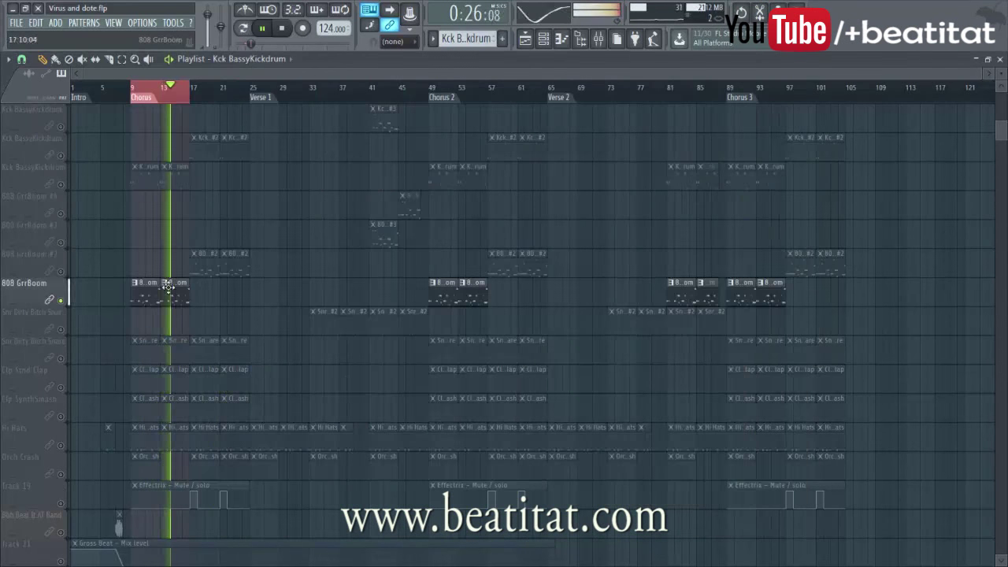
double_click(140, 290)
scroll(244, 238, left, 2)
key(space)
key(space)
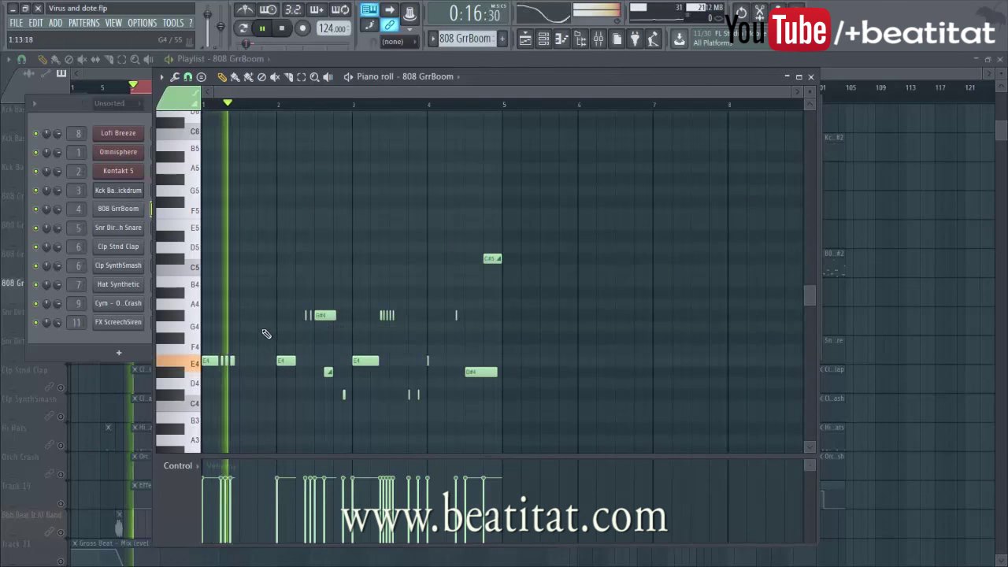
Examine the volume envelope in 808 GrrBoom's channel settings and audition the sample.
click(138, 309)
click(118, 208)
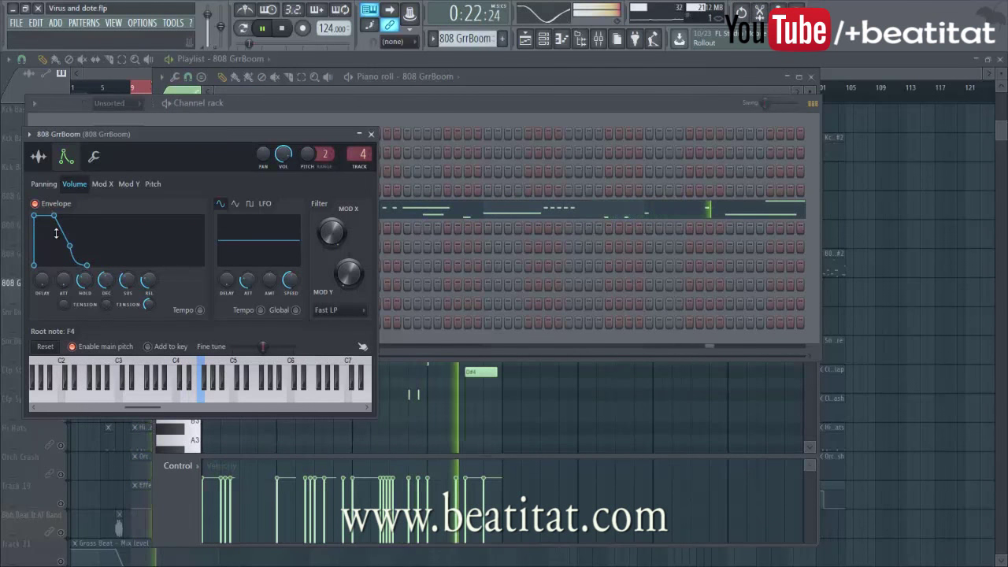
key(space)
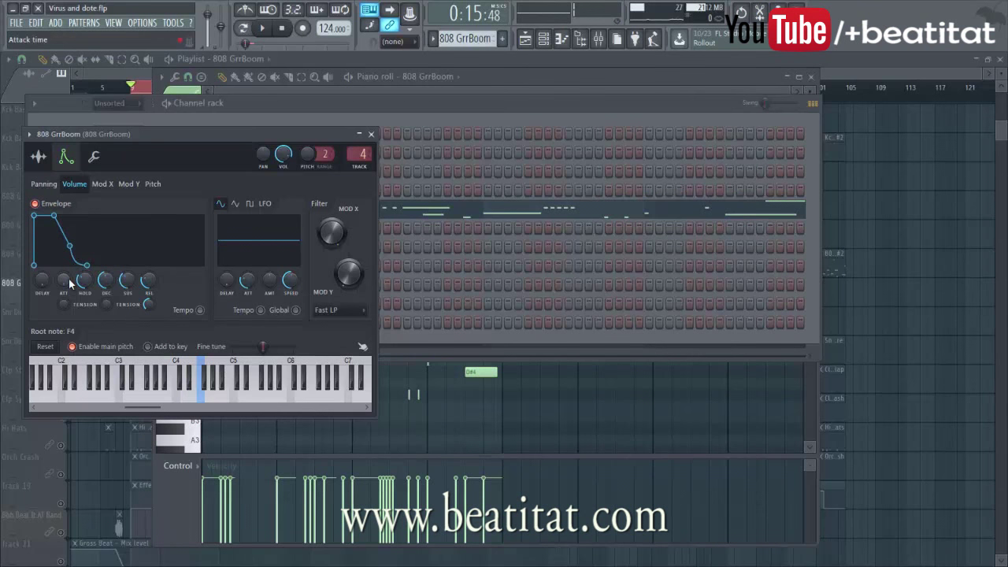
click(149, 381)
click(149, 381)
Clear the Cut and By group numbers in 808 GrrBoom's channel settings and play the 808 without them.
click(93, 156)
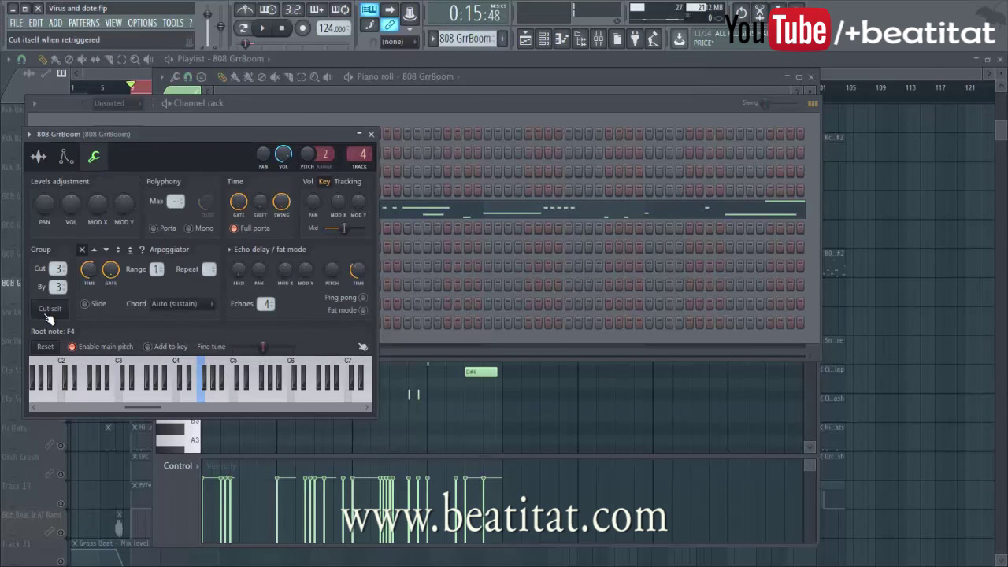
drag(58, 269, 58, 306)
click(63, 159)
key(space)
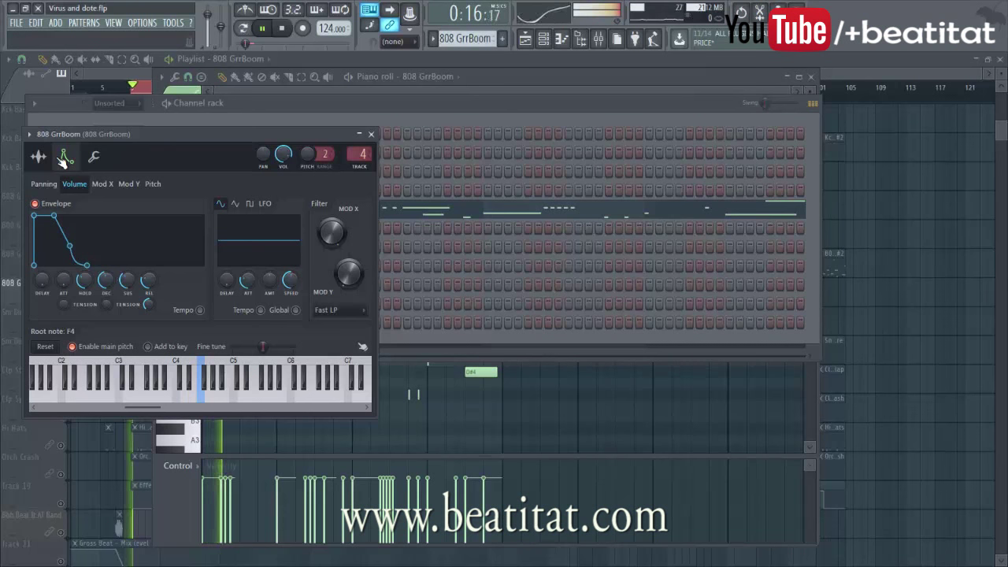
click(92, 156)
key(space)
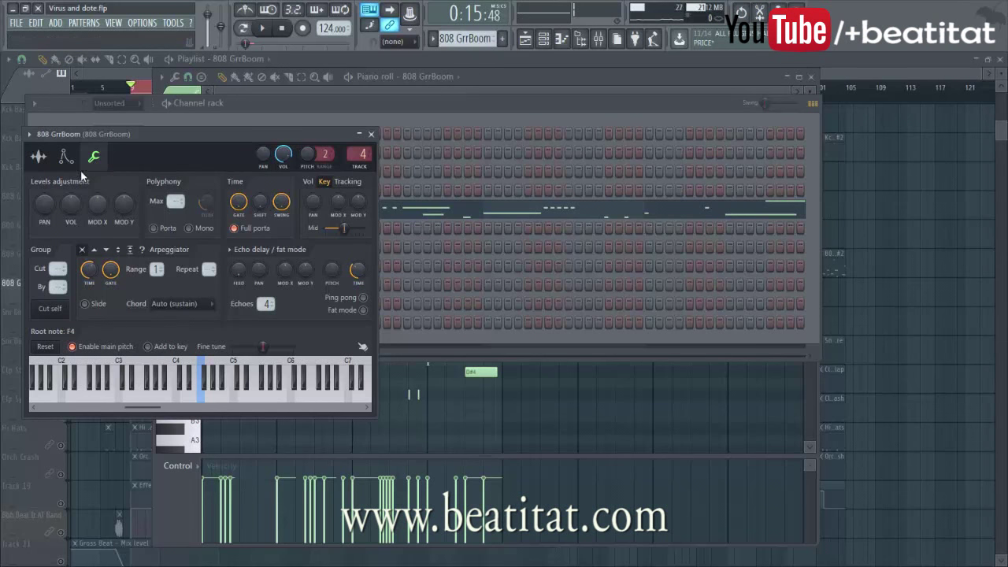
View the sample settings of the 808 GrrBoom channel, close its window and show the mixer.
click(40, 163)
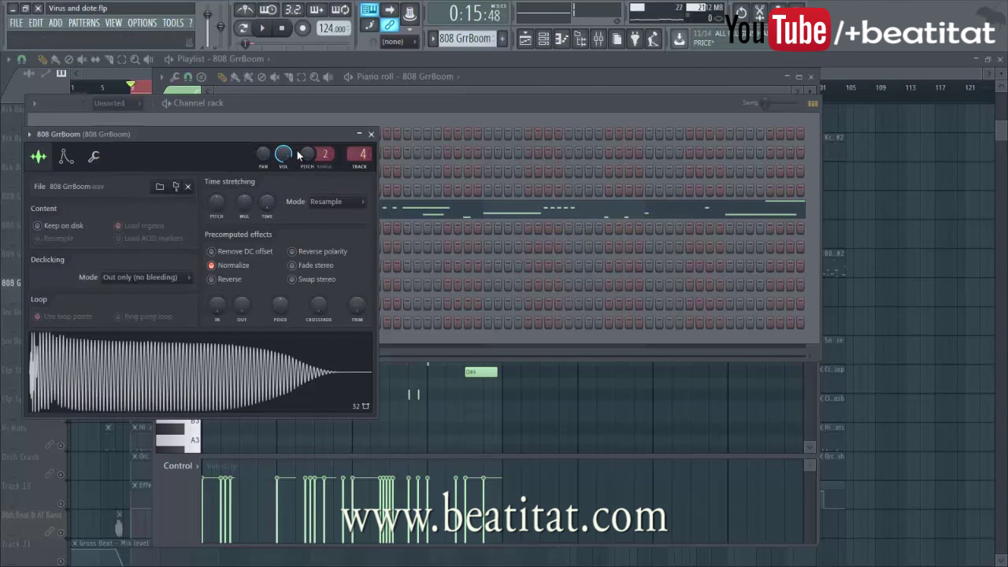
click(371, 134)
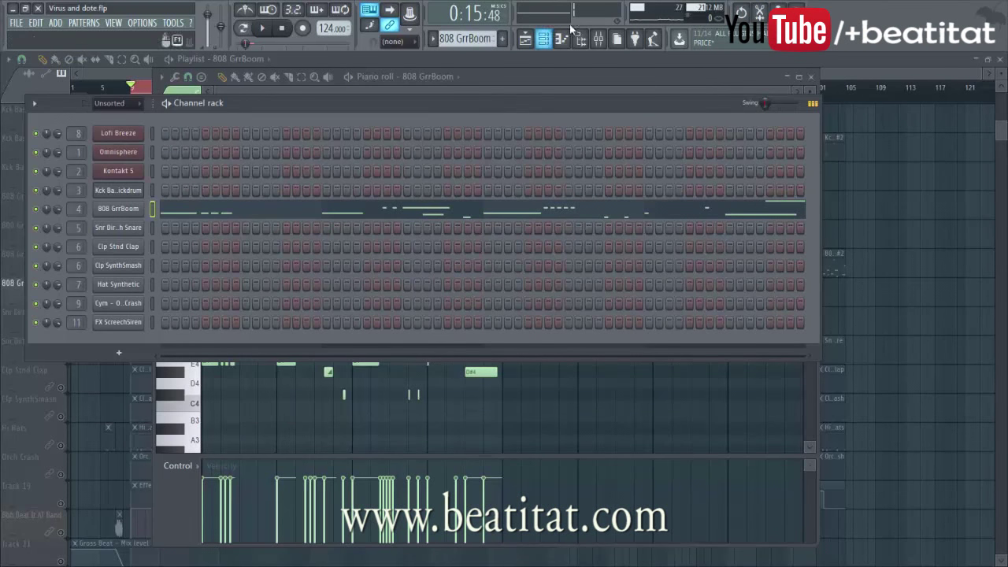
click(598, 38)
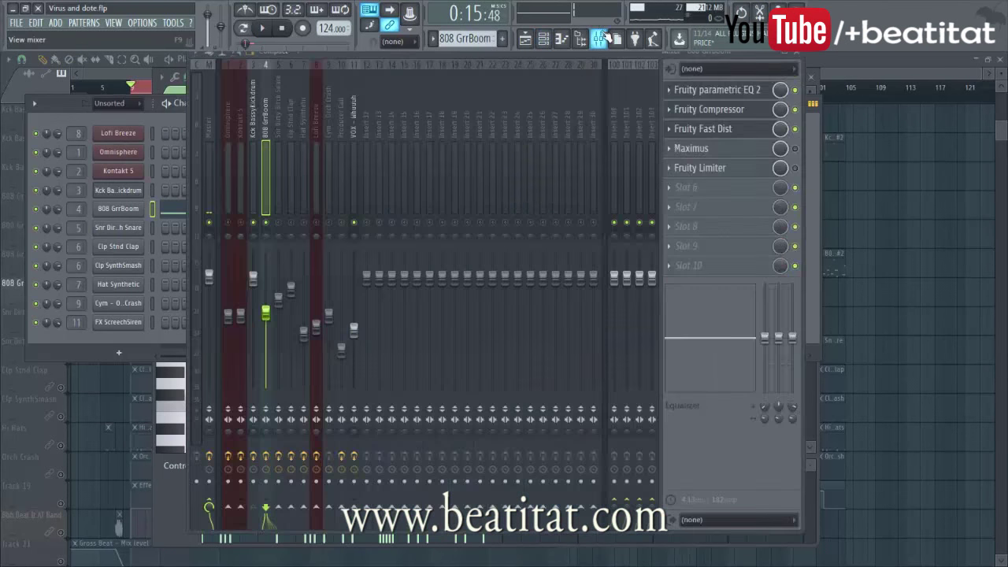
Enable Maximus in 808 GrrBoom's effects chain and view its mid and low band settings.
click(760, 151)
click(142, 369)
click(152, 357)
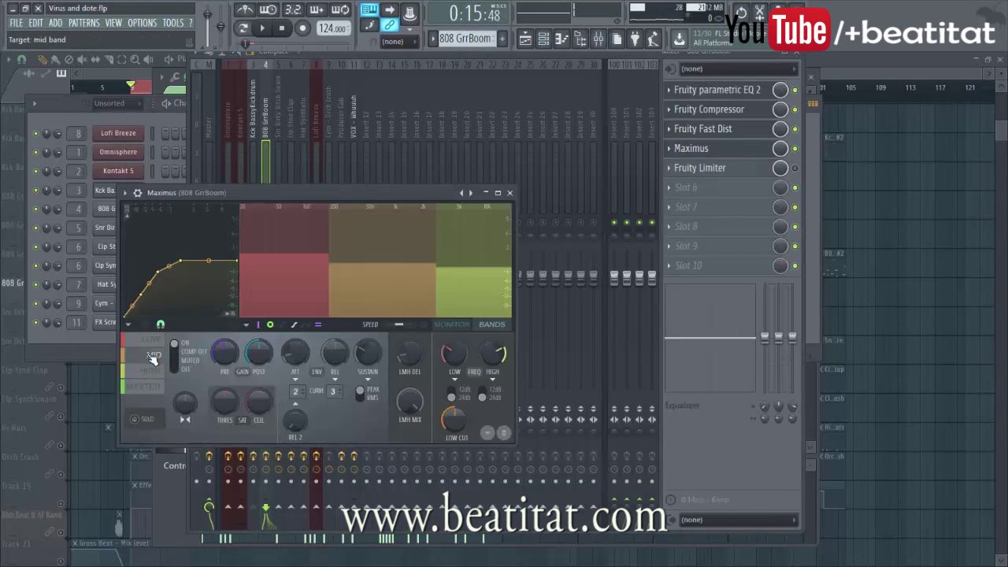
click(154, 339)
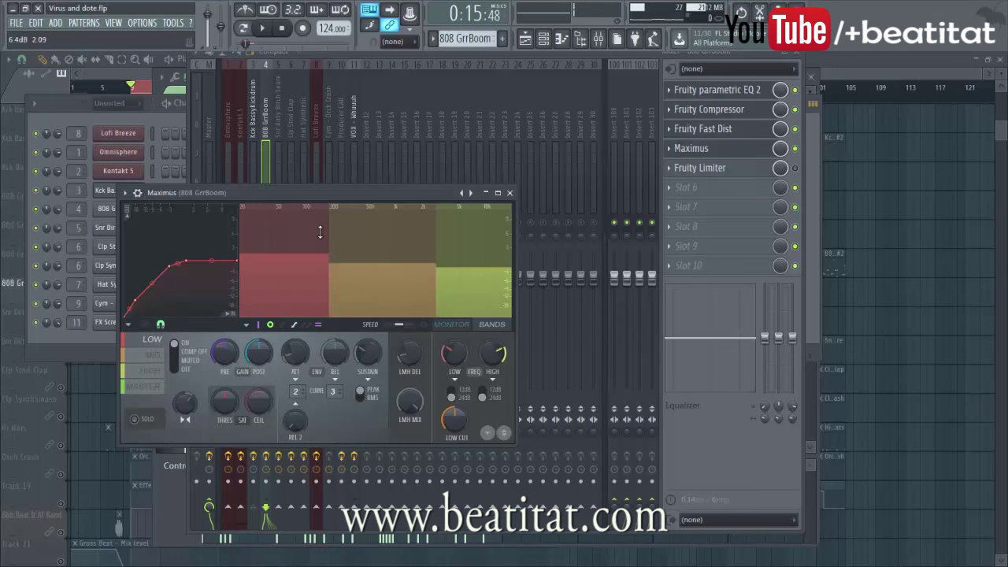
Lower the low-to-mid crossover in Maximus to just above 100 Hz, view the mid and high bands, and close it.
drag(328, 209, 313, 208)
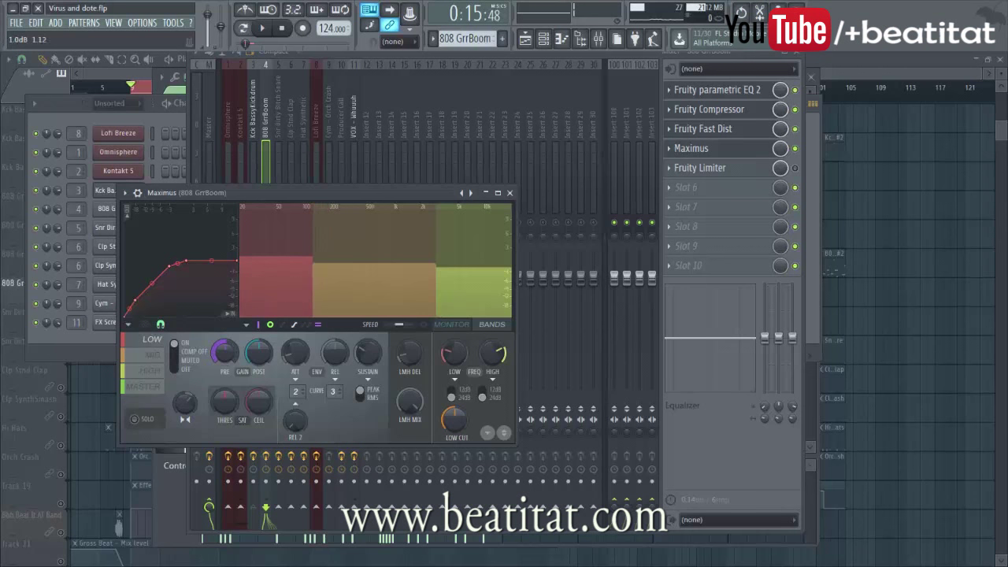
click(373, 254)
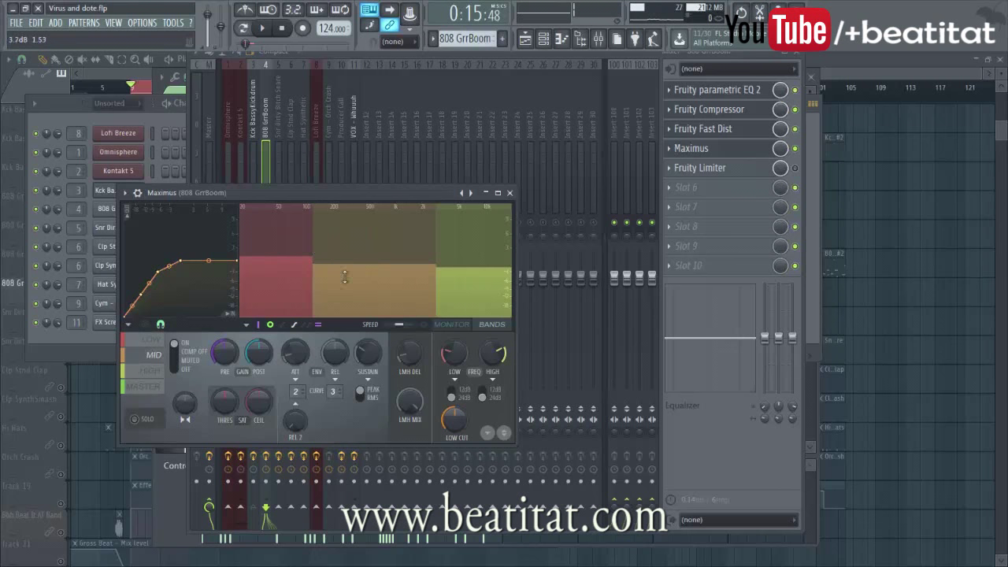
click(507, 274)
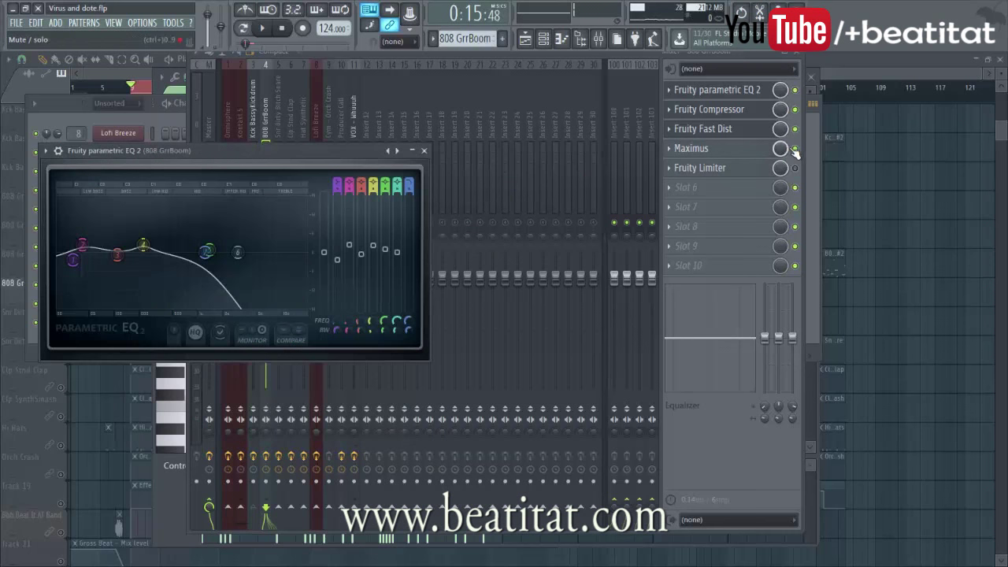
click(728, 150)
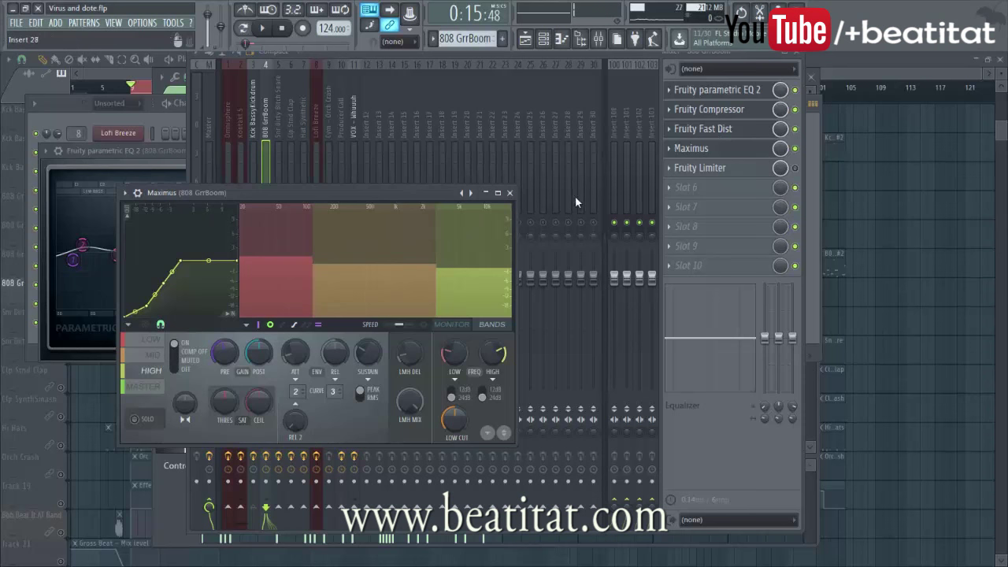
click(510, 192)
Enable Fruity Limiter on the 808 GrrBoom track, view its settings and close the open plugin windows.
click(774, 177)
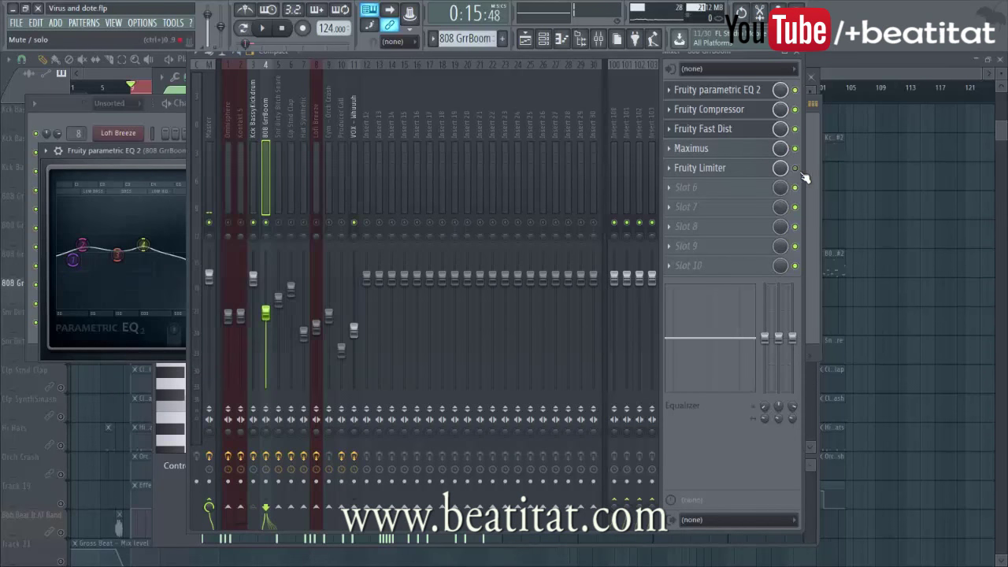
click(774, 177)
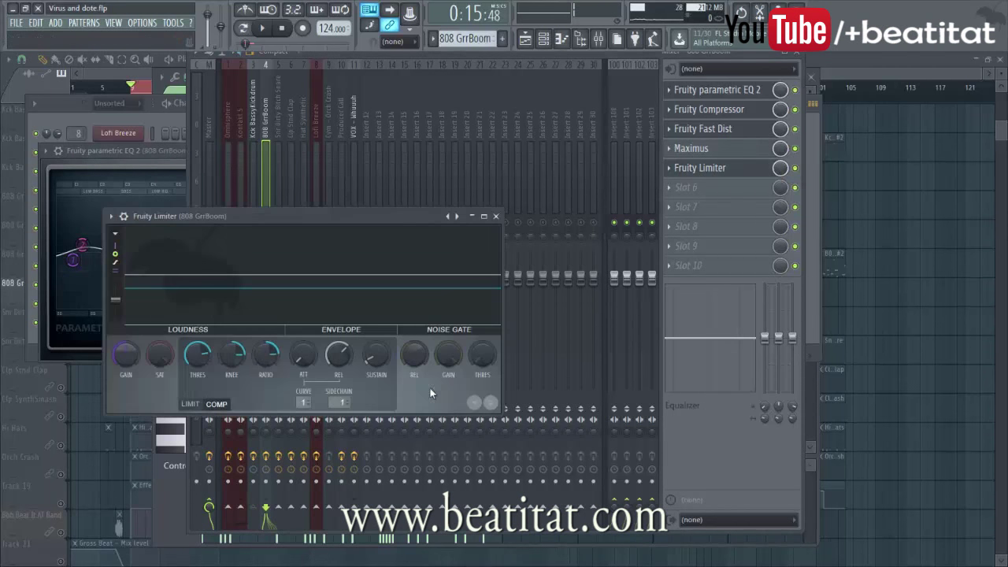
click(495, 216)
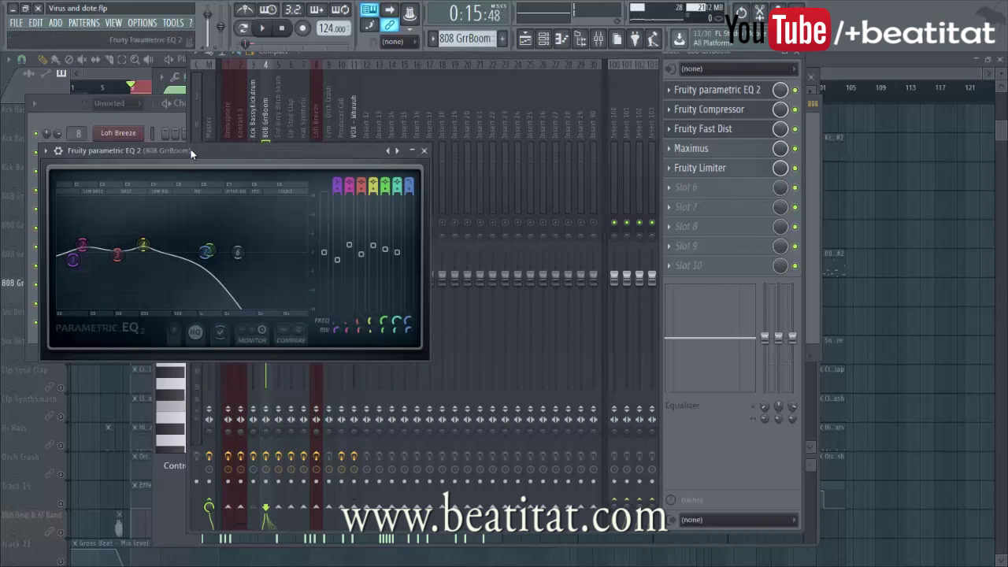
click(424, 152)
View the effects chain of the Kck BassyKickdrum mixer track, followed by that of the Master track.
click(252, 195)
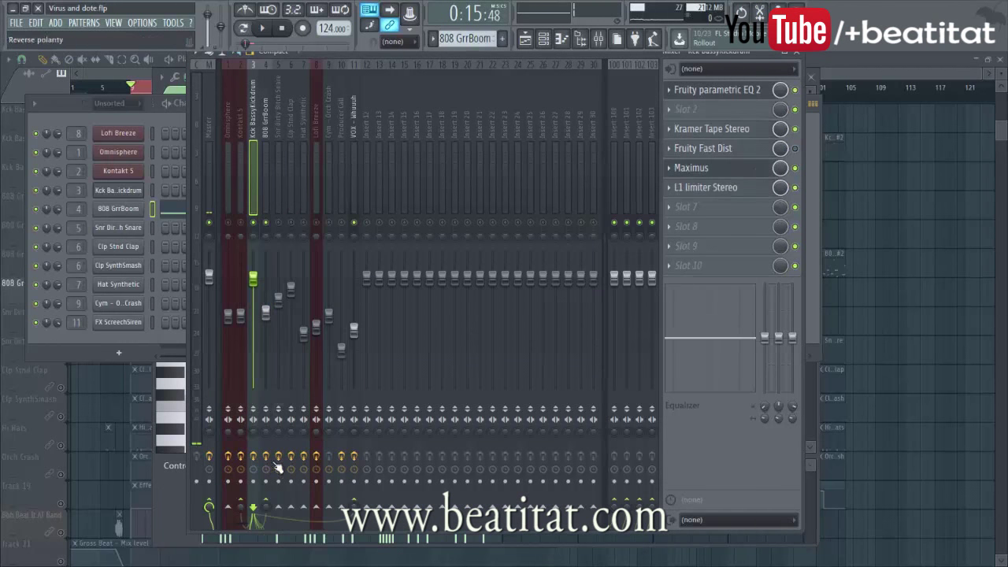
scroll(228, 118, down, 2)
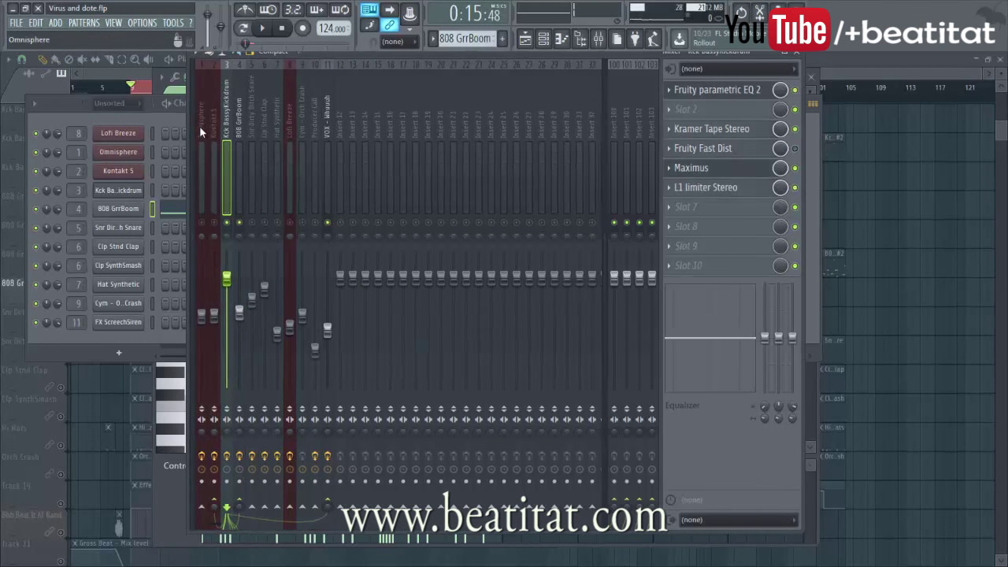
click(199, 132)
scroll(201, 138, up, 2)
click(205, 138)
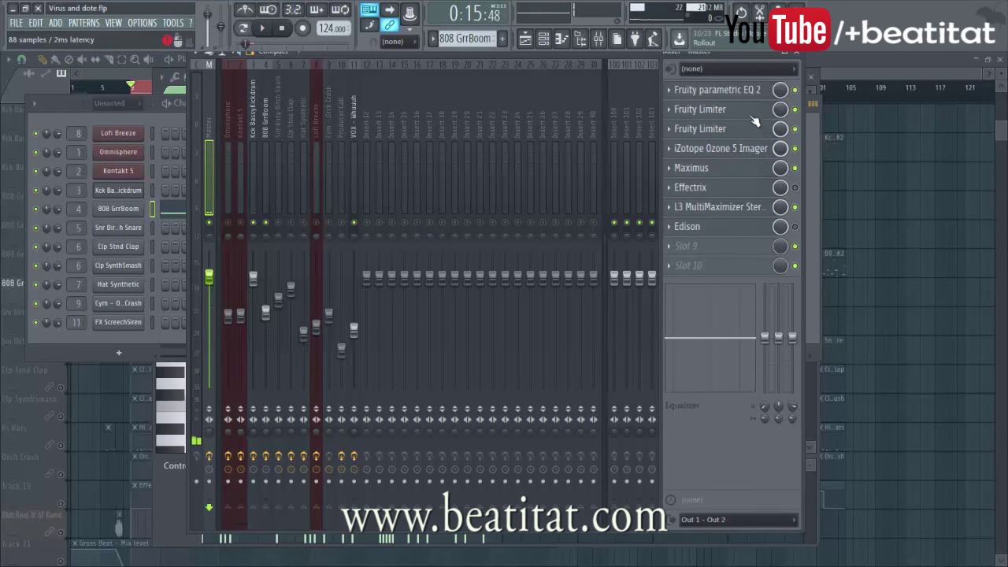
Examine the Master track's Fruity parametric EQ 2, both Fruity Limiters, Maximus, Effectrix and L3 MultiMaximizer, and return to the playlist.
click(726, 91)
click(724, 110)
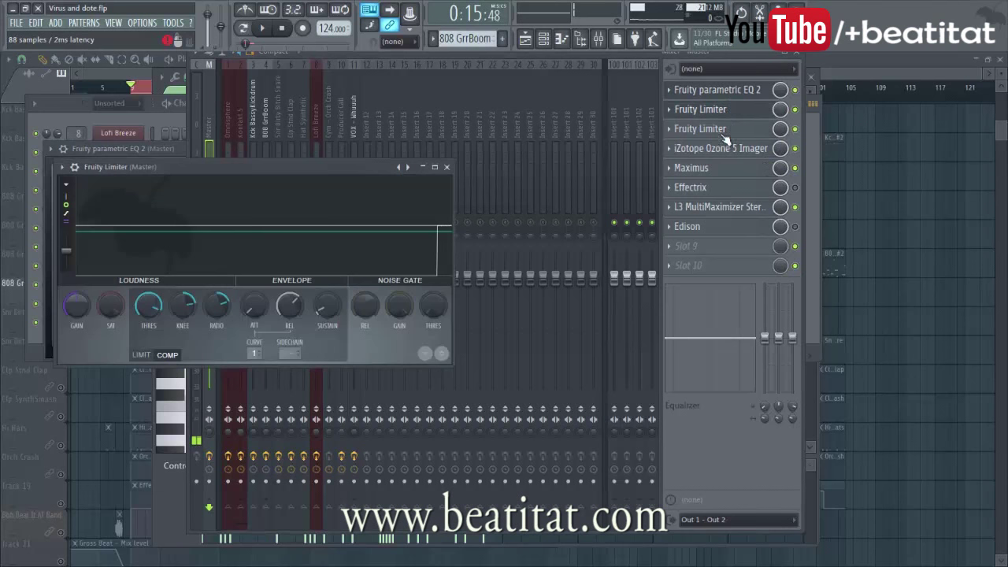
click(722, 129)
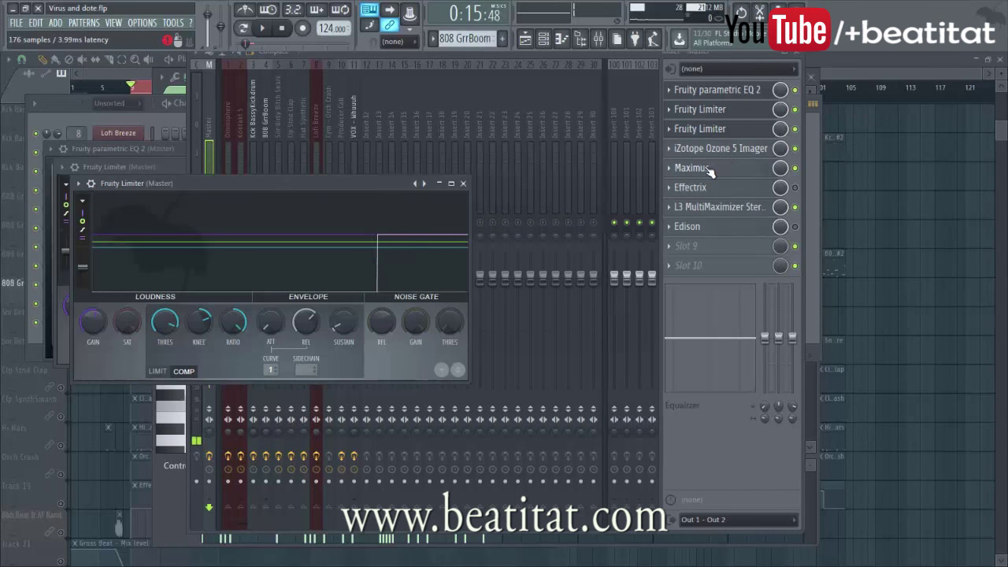
click(711, 171)
click(707, 189)
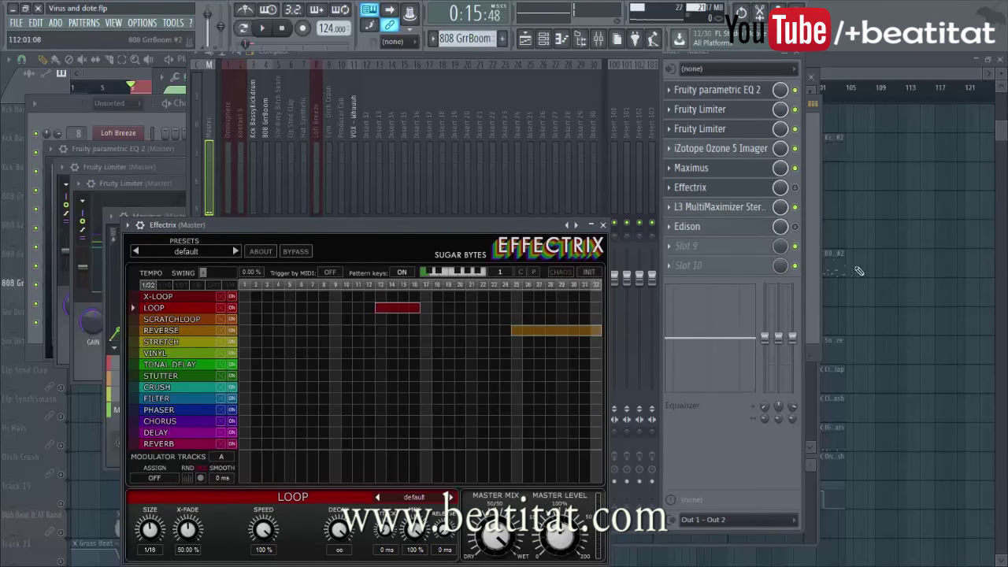
click(723, 207)
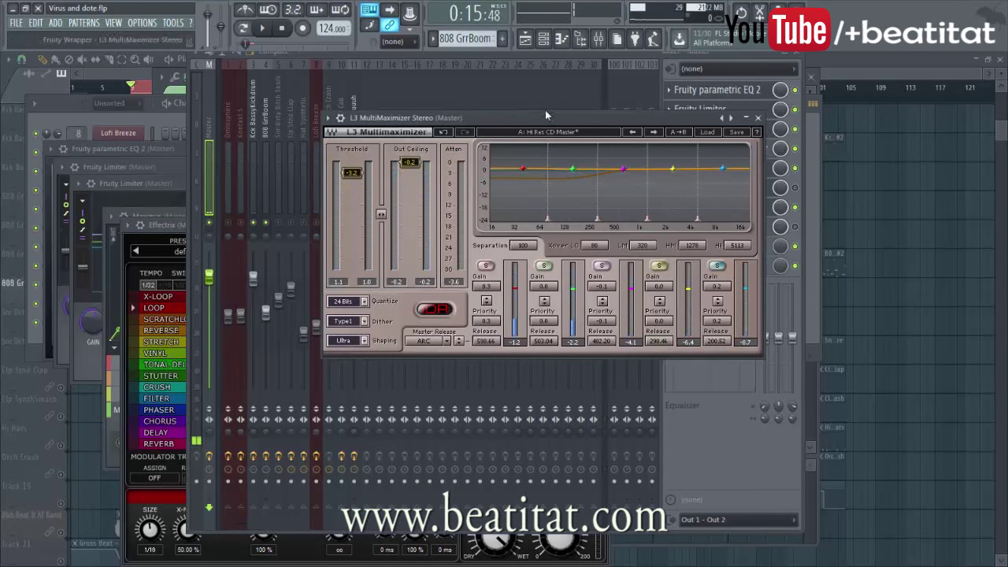
click(856, 149)
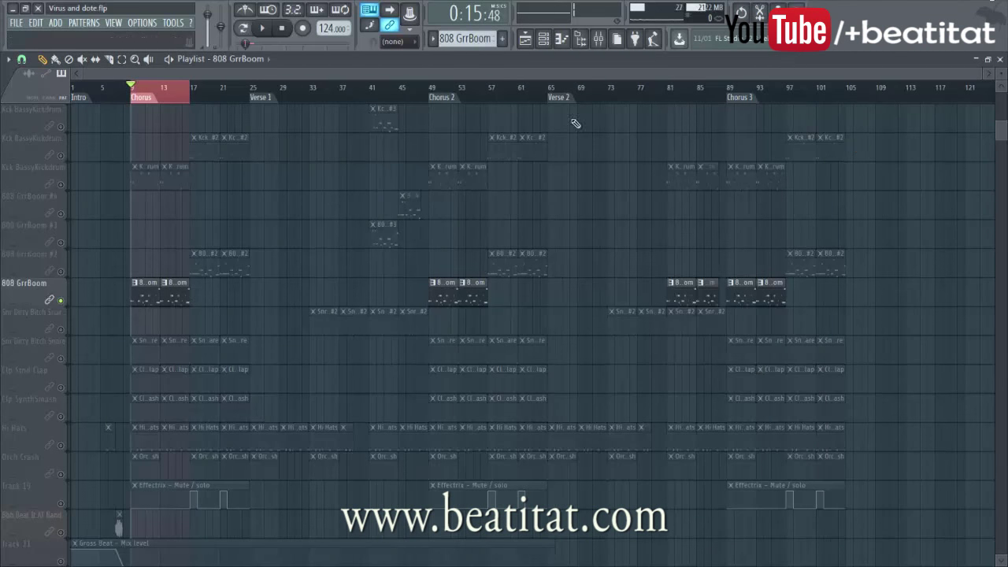
Take the mixer and playlist tracks out of solo, reactivating every track in both.
click(598, 38)
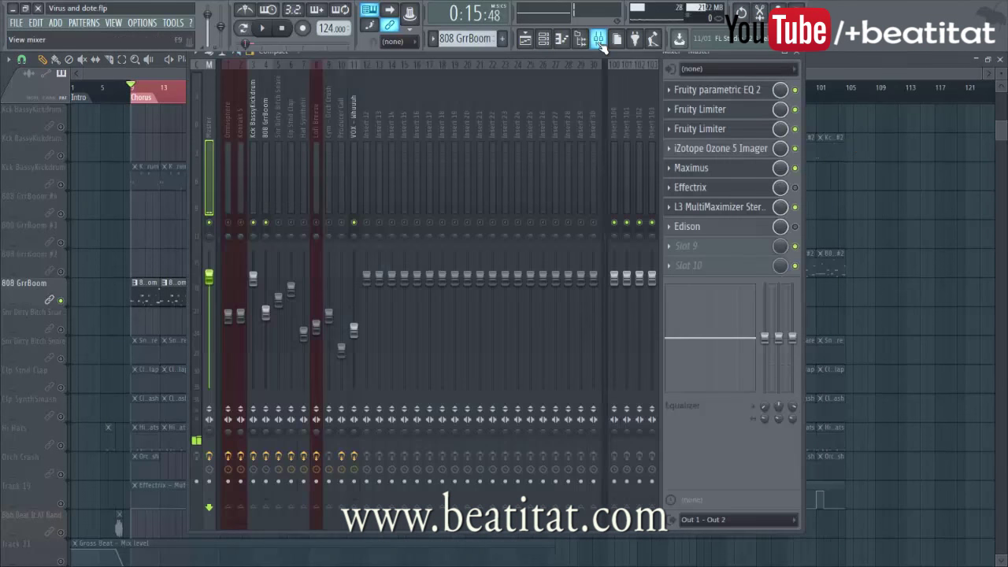
right_click(228, 222)
right_click(230, 223)
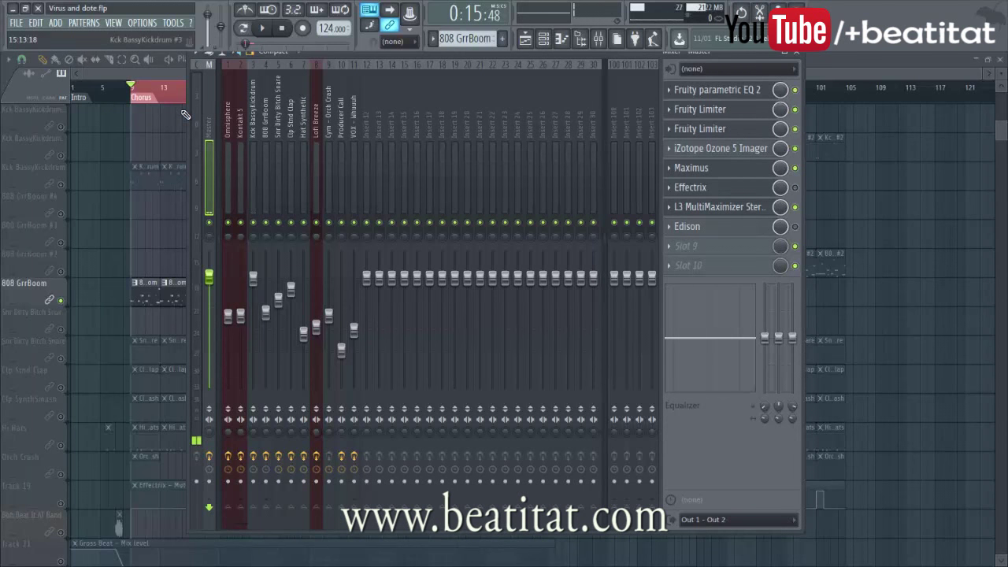
scroll(181, 115, up, 1)
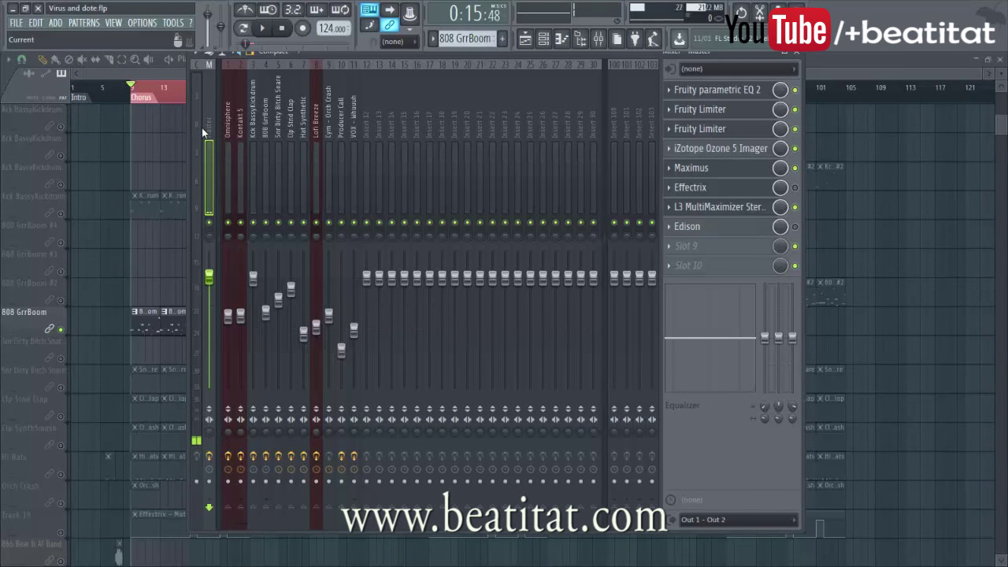
click(66, 334)
Play the full beat twice from the Chorus marker with the mixer visible, stopping after each playback.
click(598, 40)
key(space)
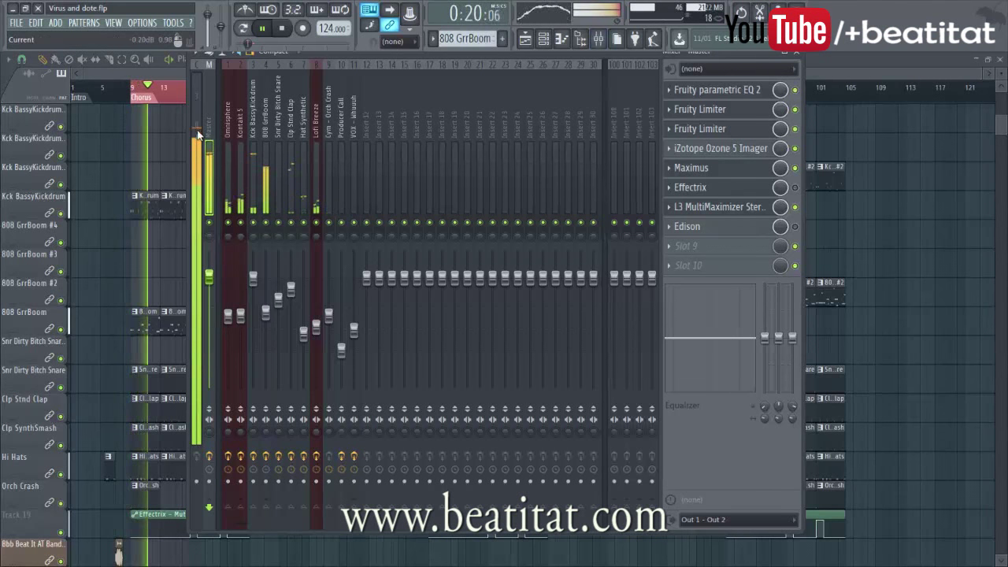
key(space)
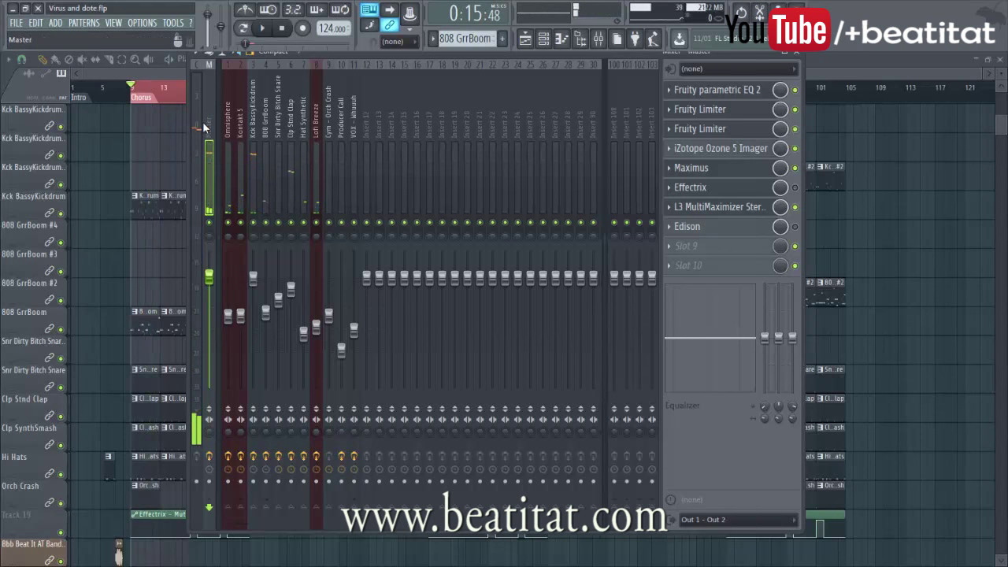
key(space)
key(space)
Hide the mixer, reset the song position and place the playback marker at bar 17 in the playlist.
key(F9)
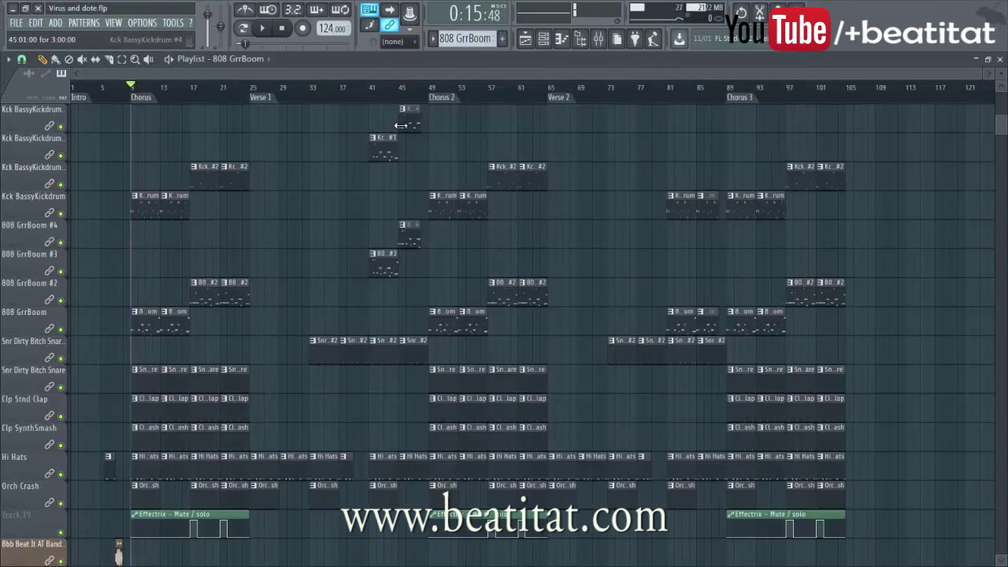
click(282, 28)
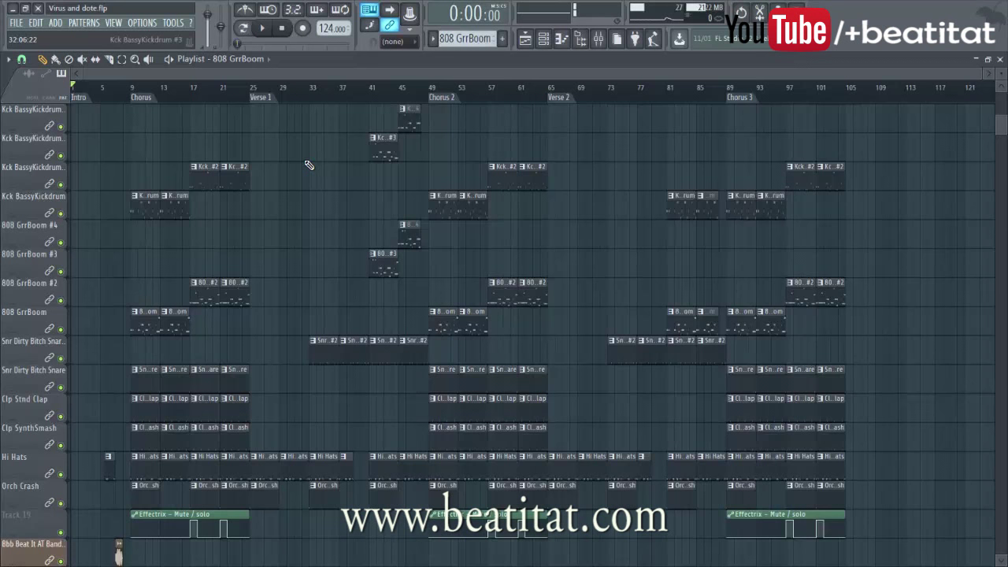
click(189, 95)
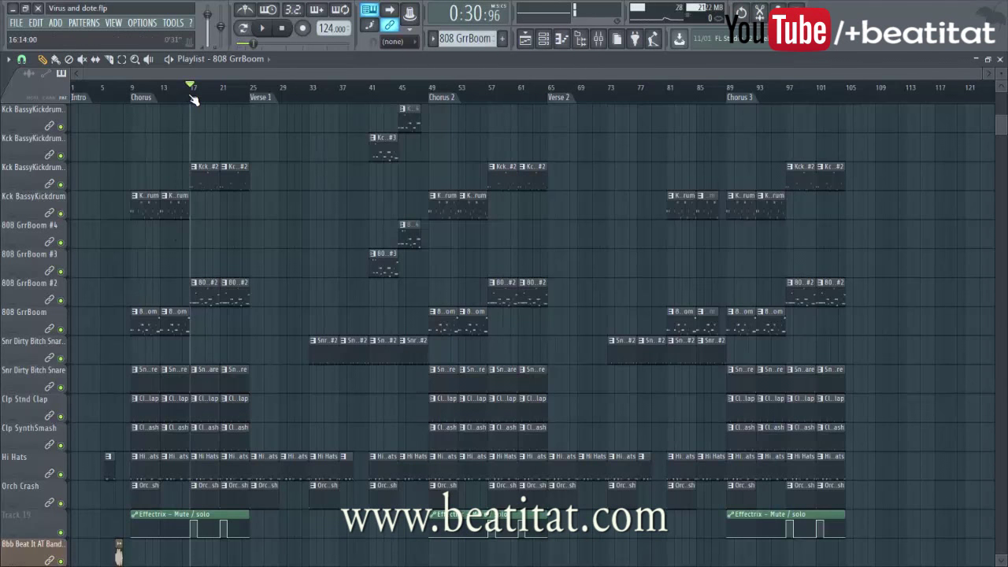